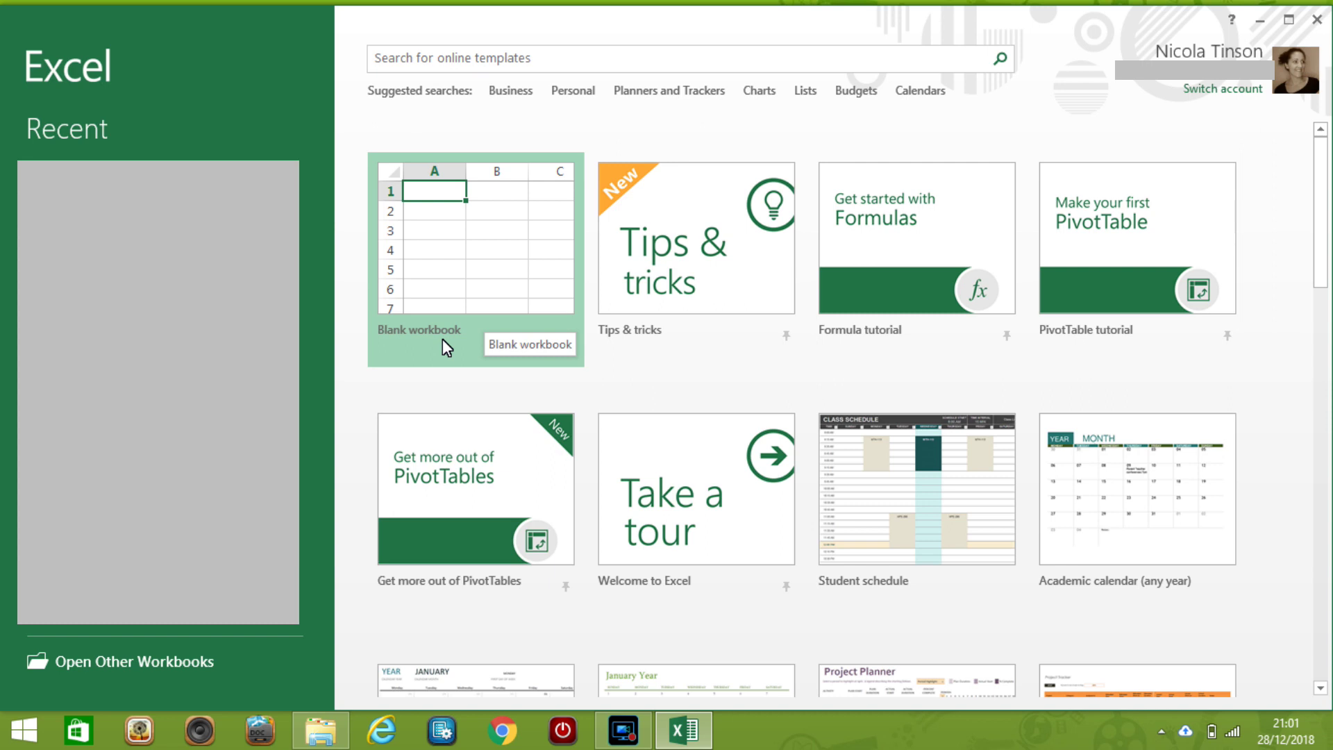
- Open a blank workbook (Book1), scroll through the ribbon, and return to the HOME tab
click(467, 283)
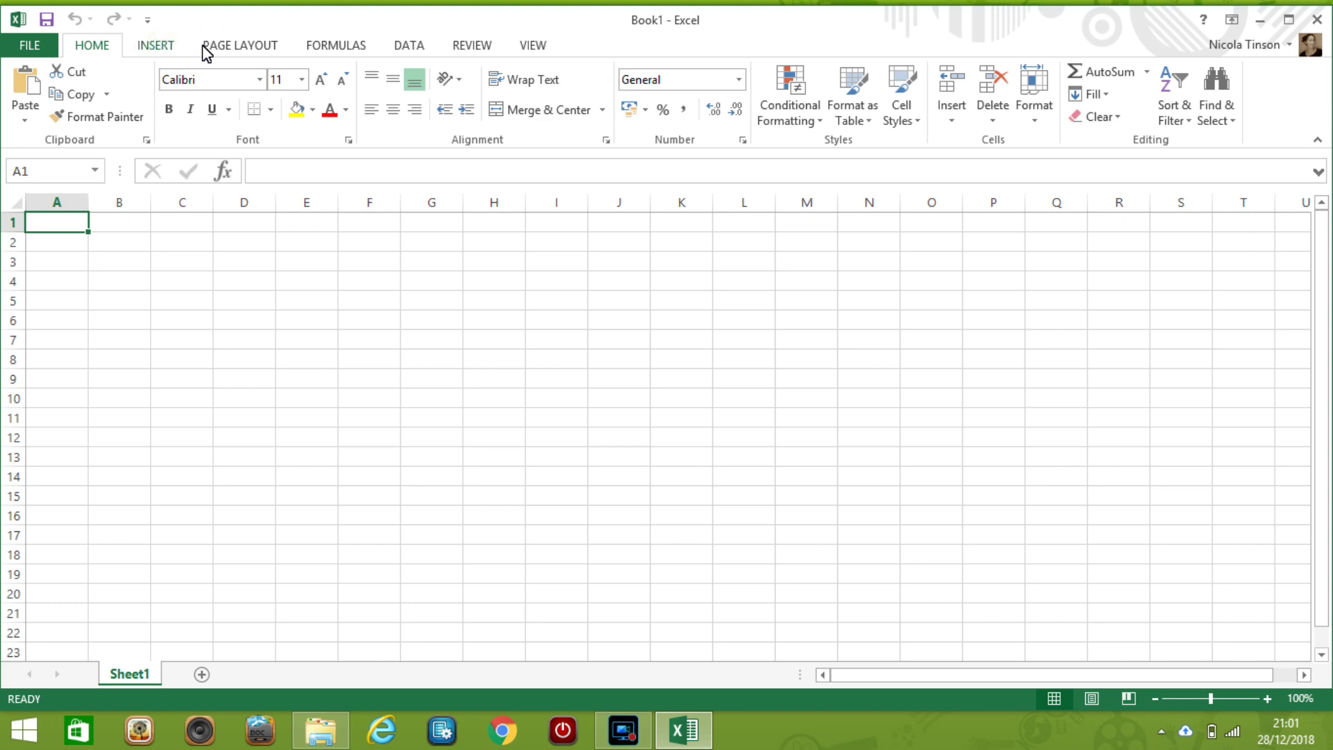
scroll(215, 50, down, 1)
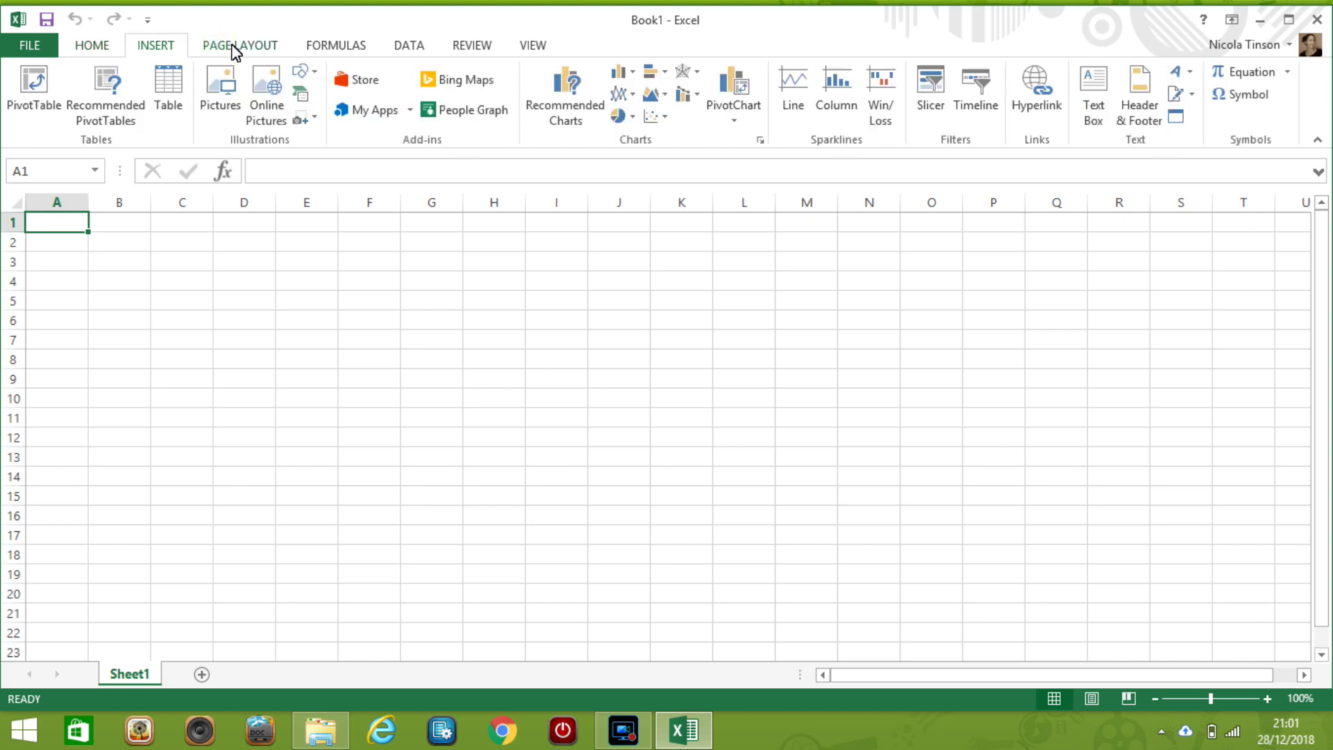
scroll(233, 51, down, 1)
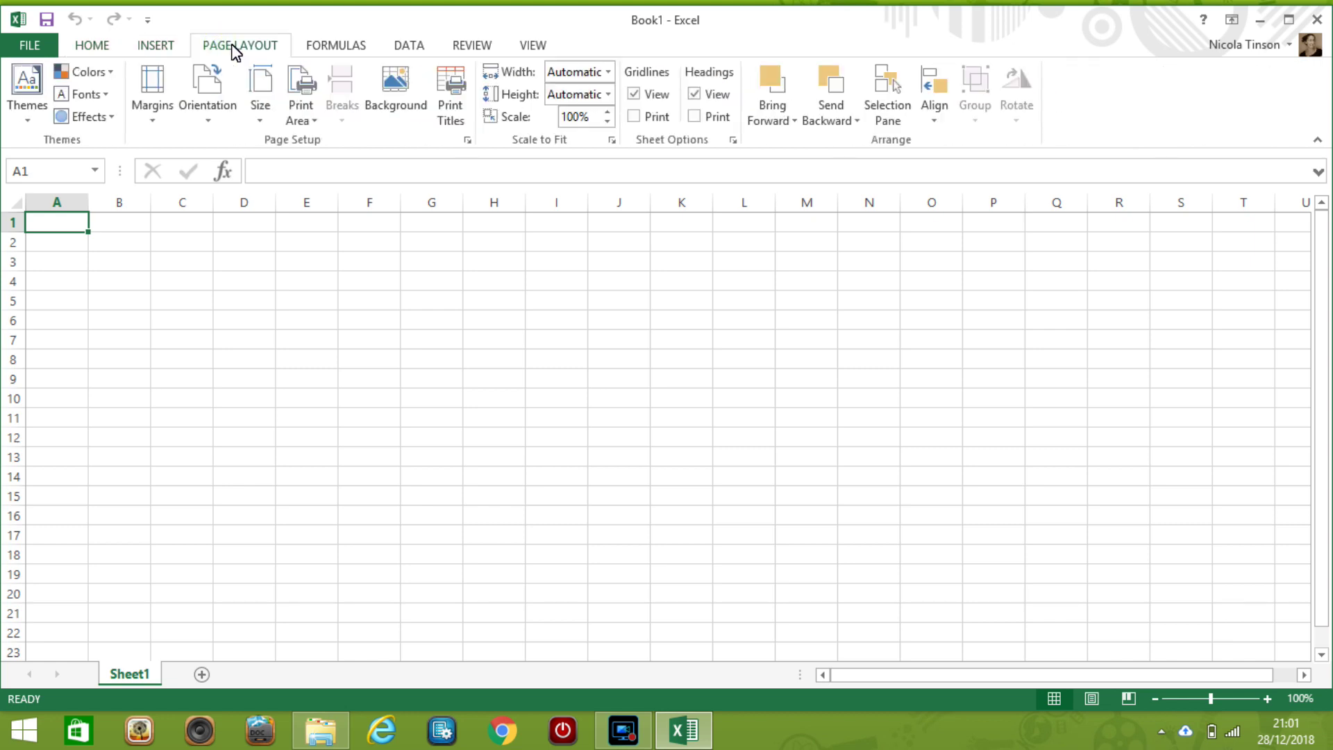
click(89, 49)
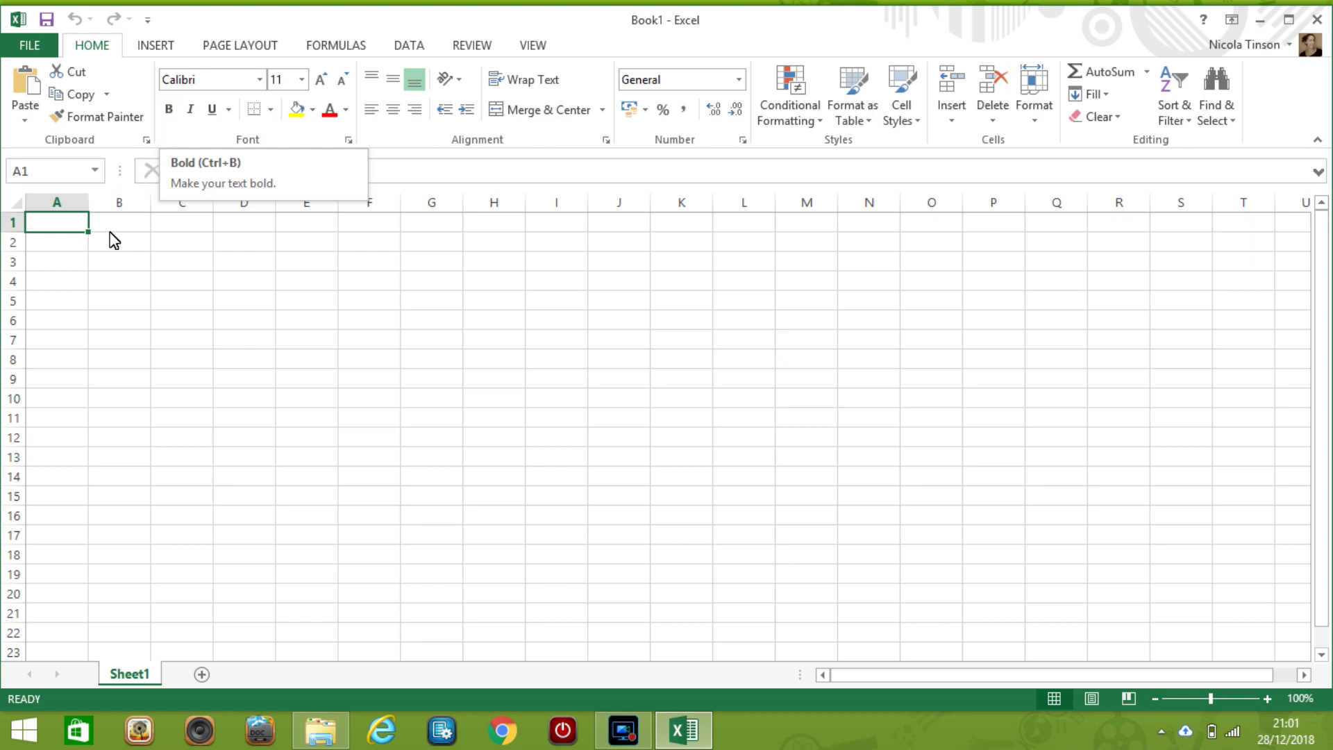
click(78, 205)
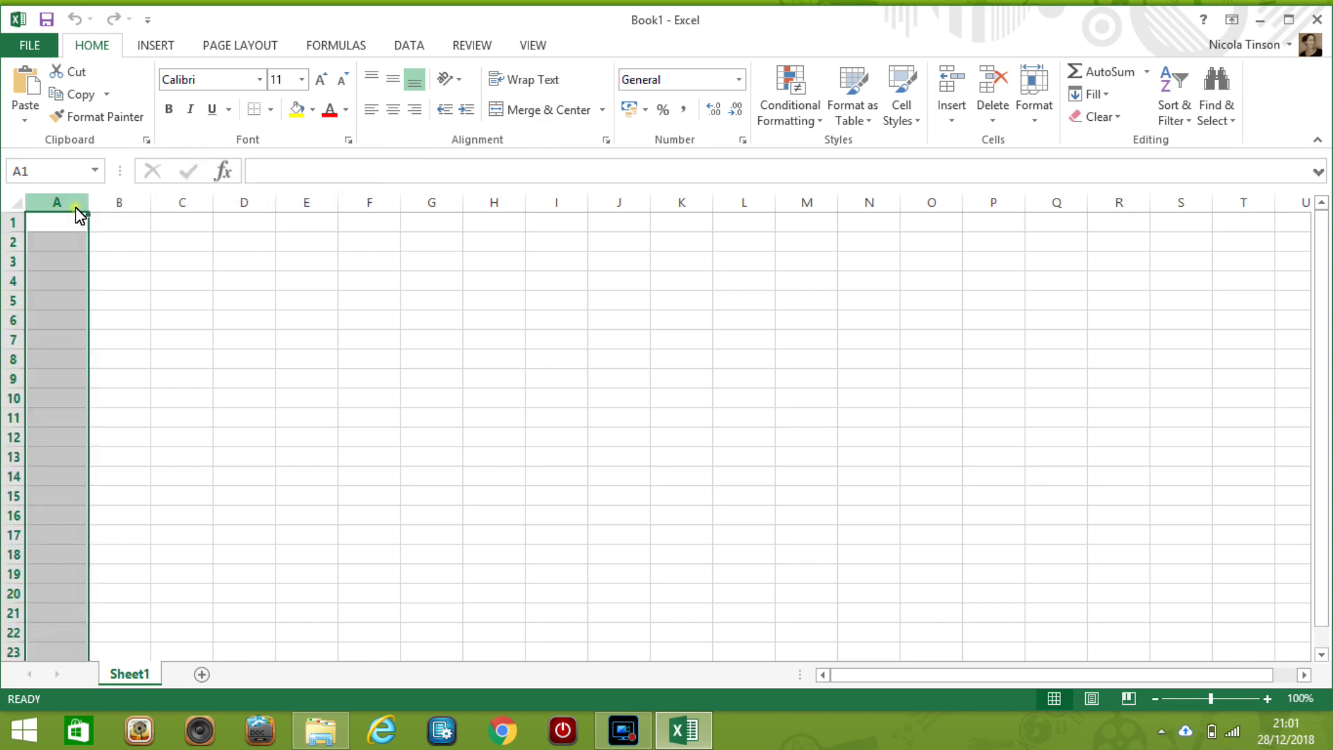
click(119, 202)
click(177, 205)
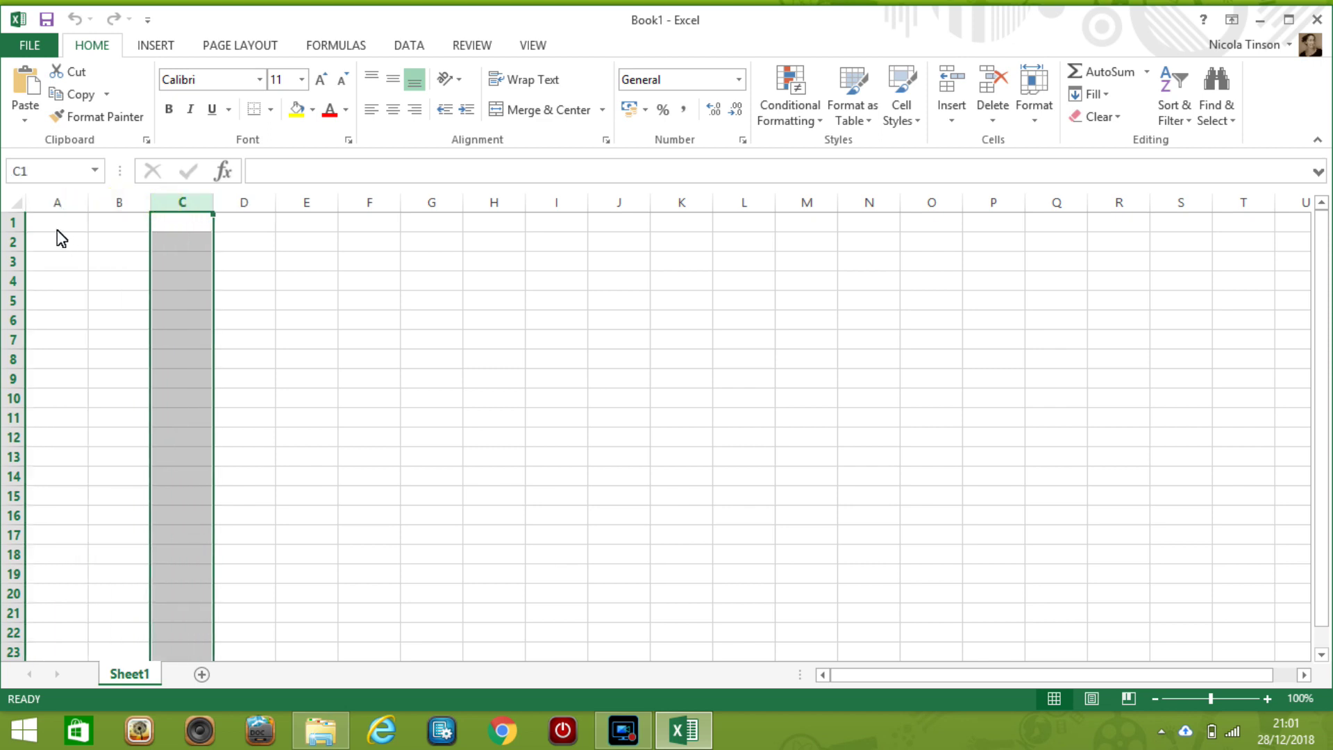
click(14, 224)
click(13, 242)
click(12, 262)
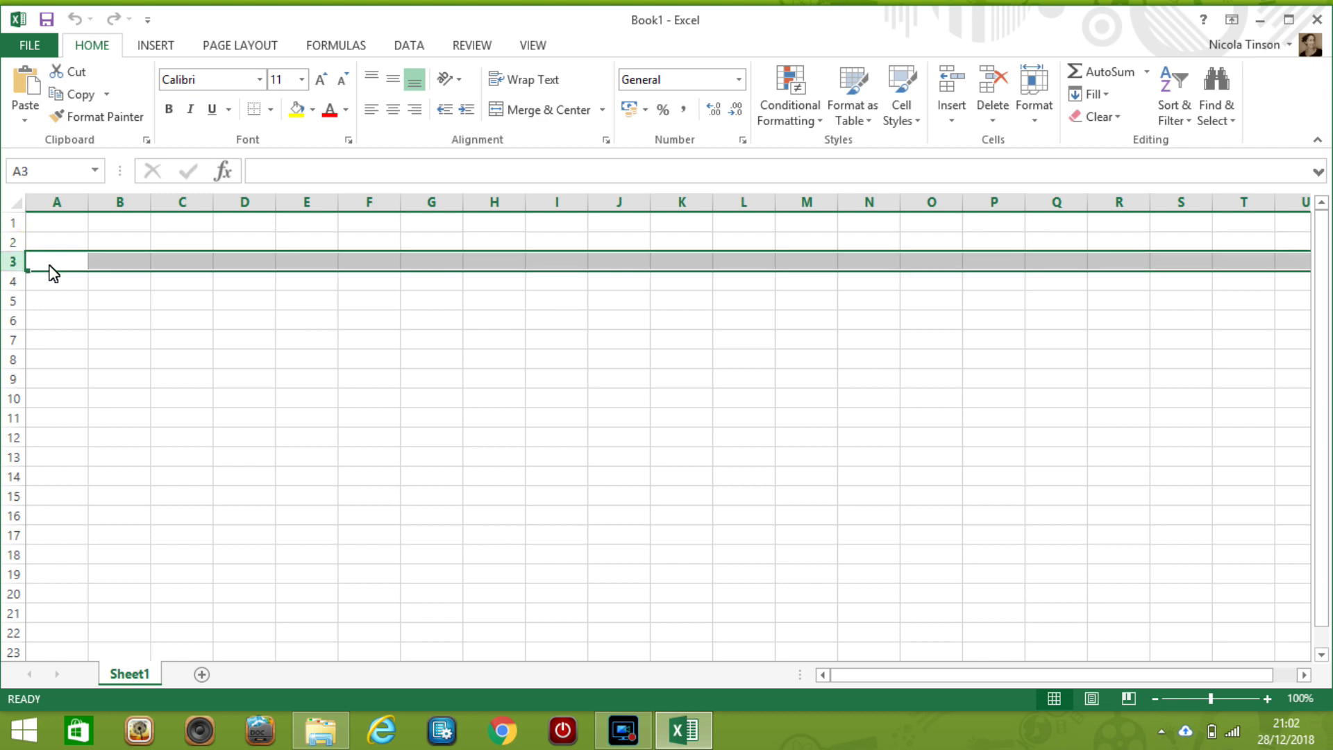
click(55, 203)
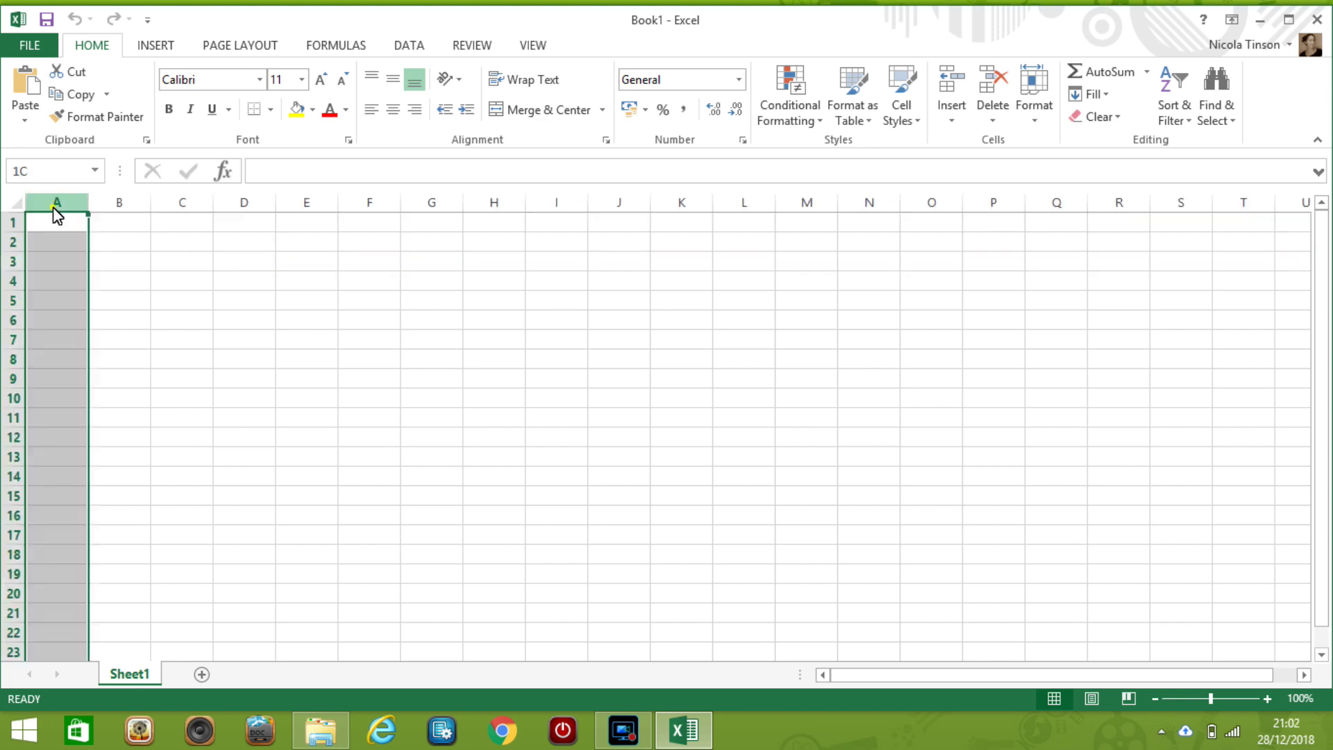
click(14, 222)
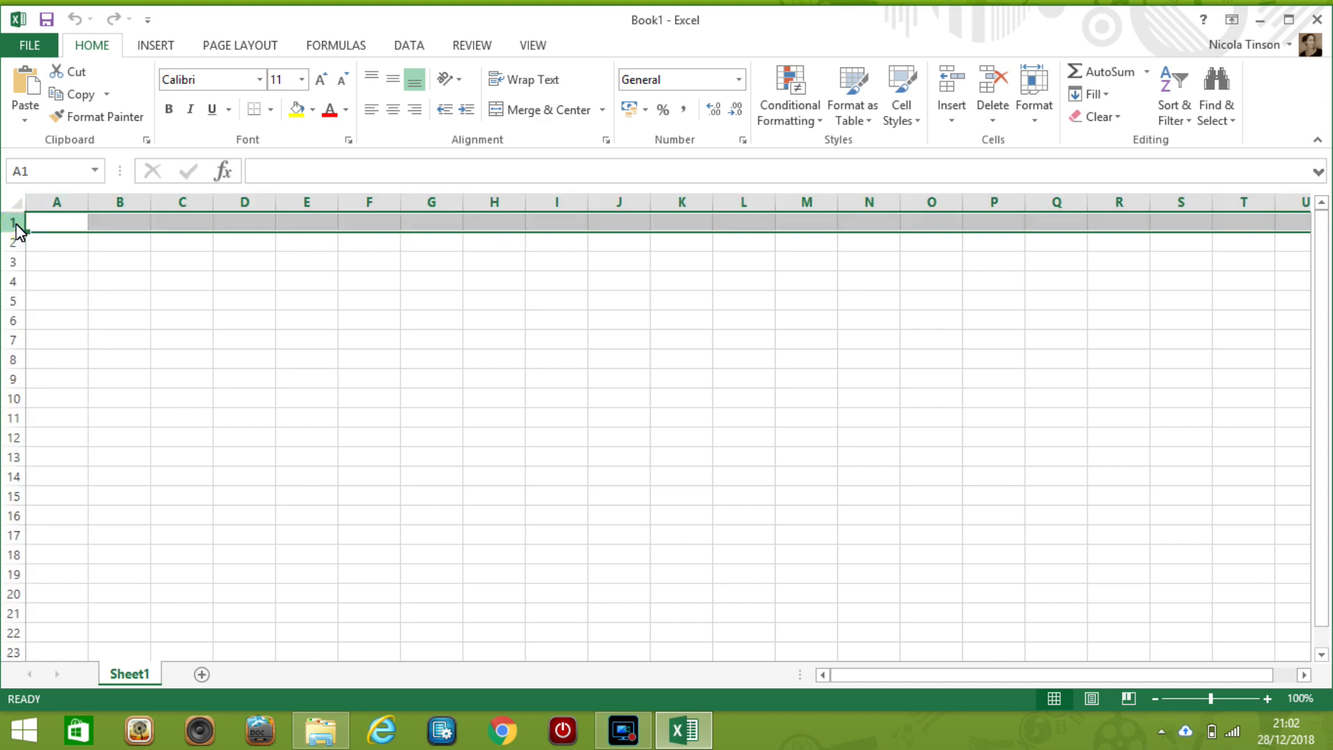
click(64, 222)
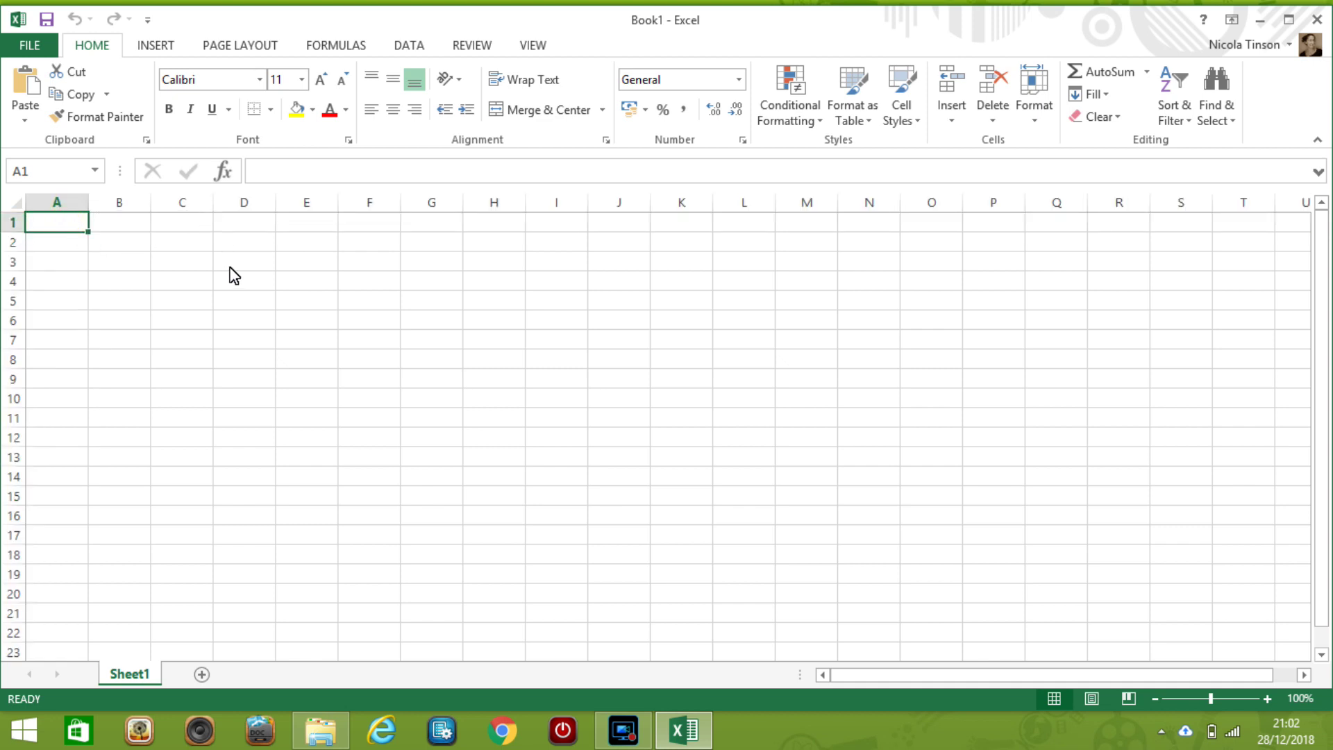
click(250, 325)
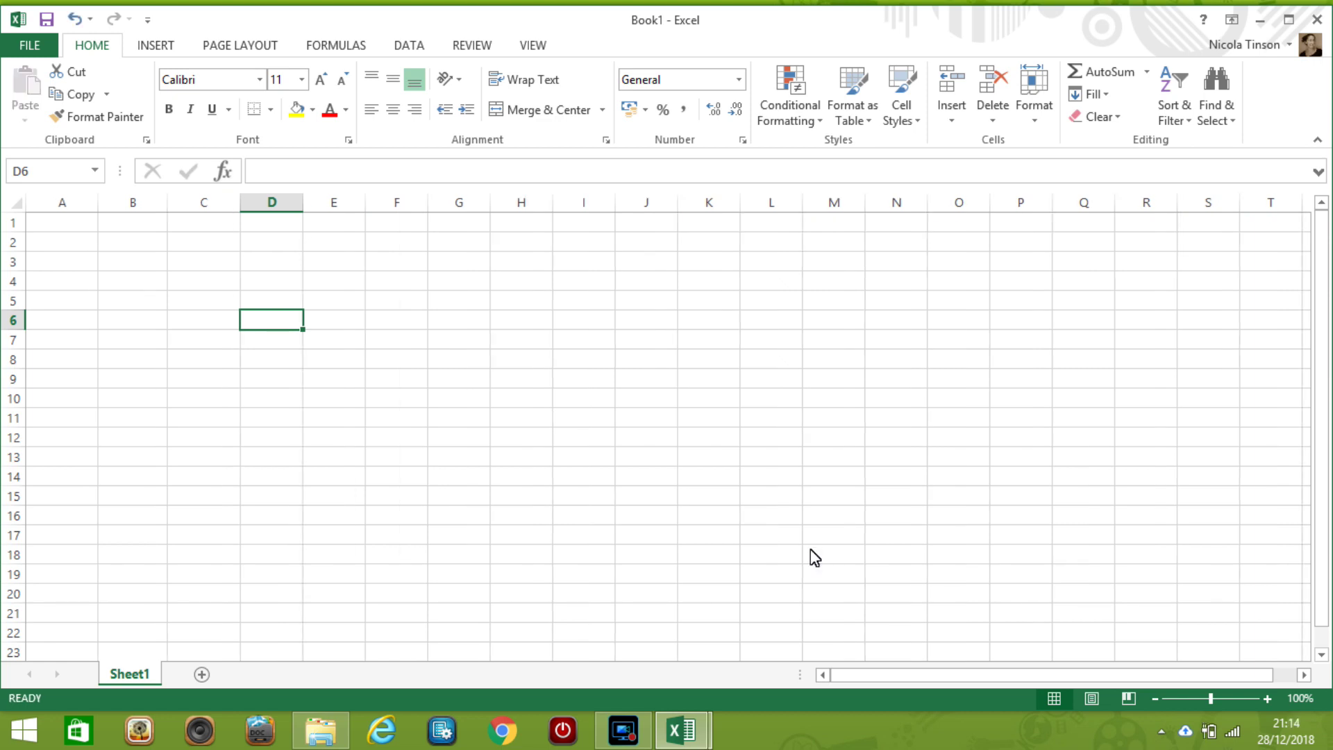
click(53, 173)
- Jump to cell A1 by entering A1 in the Name Box
text(A1)
key(Return)
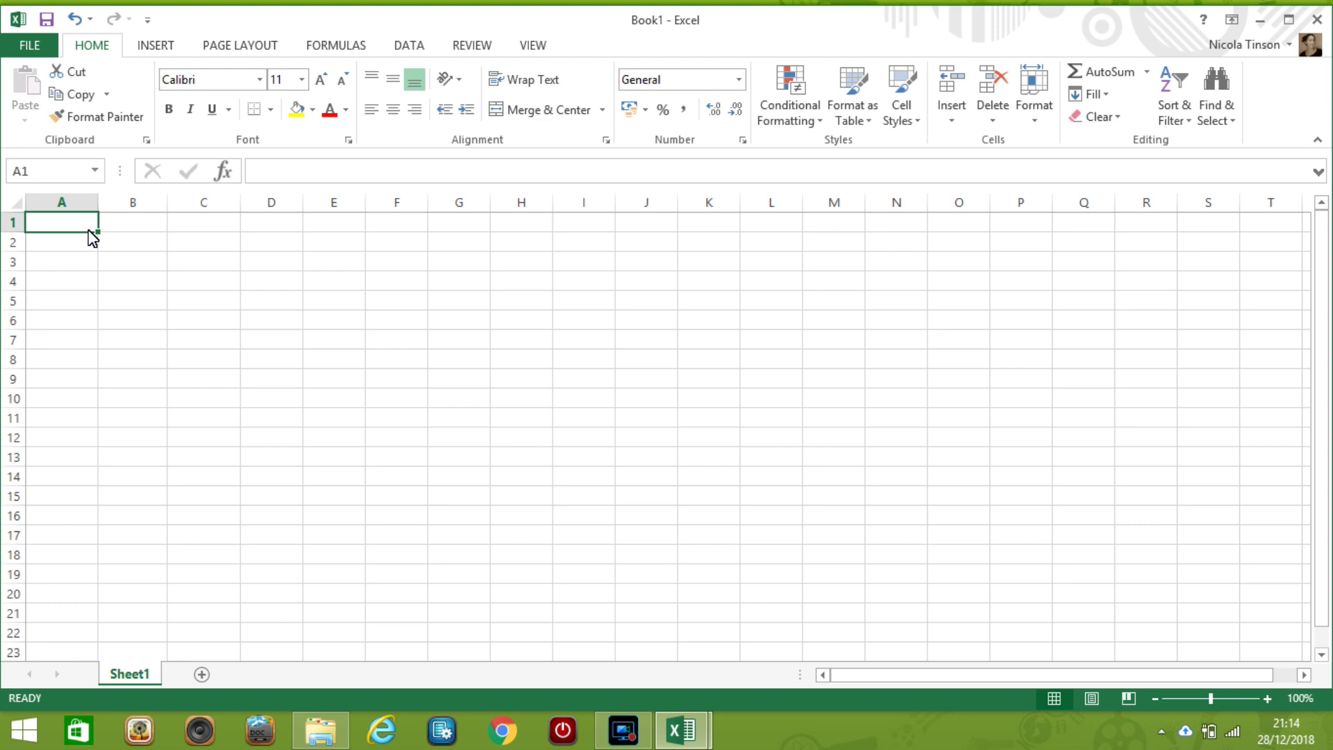
- Enter the headings First Name, Surname, DOB and Score in cells A1 to D1
text(F)
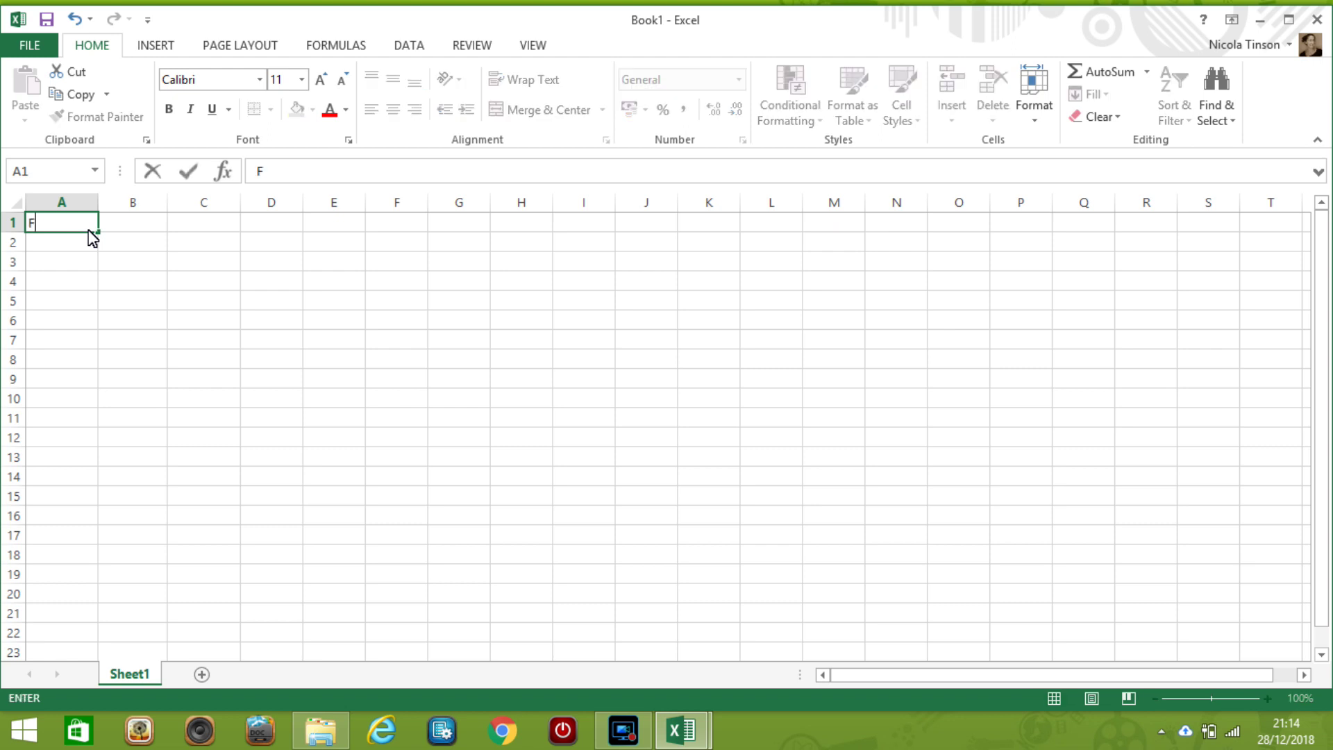
text(irst Name)
key(ctrl+Return)
key(Tab)
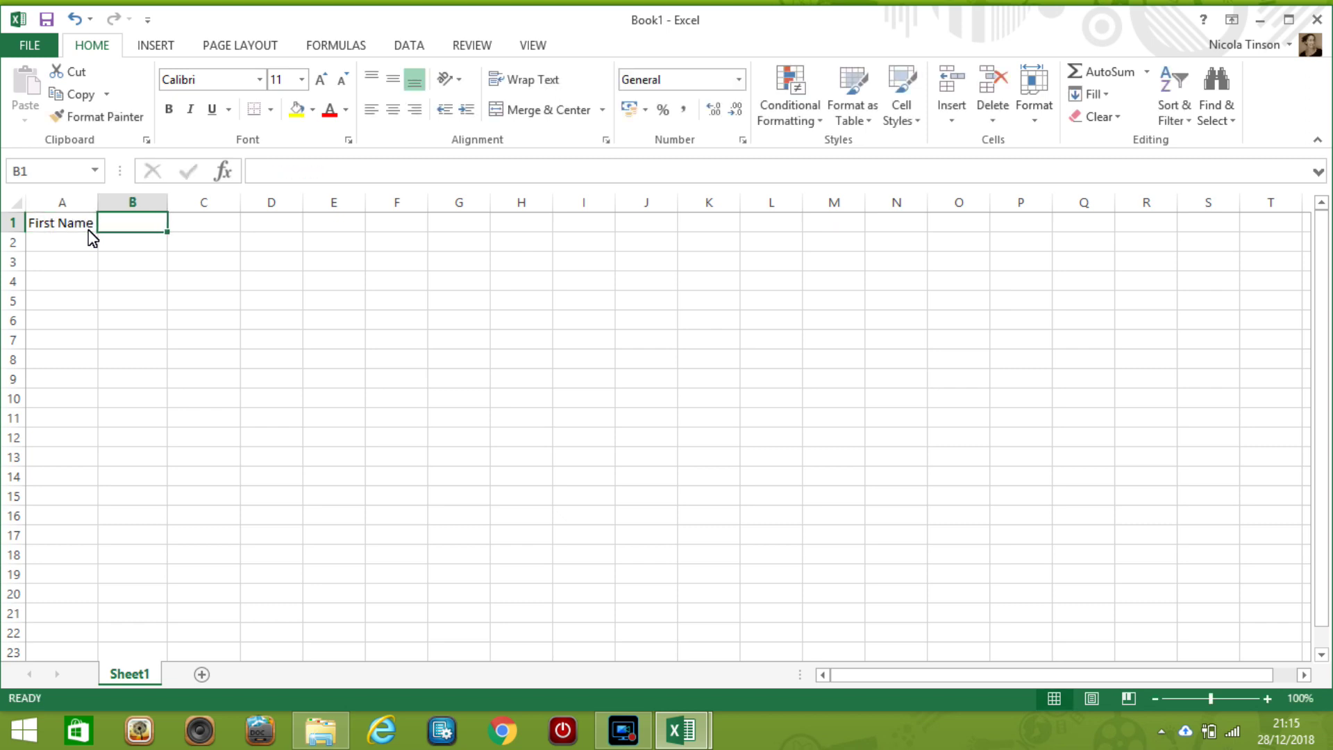
text(Su)
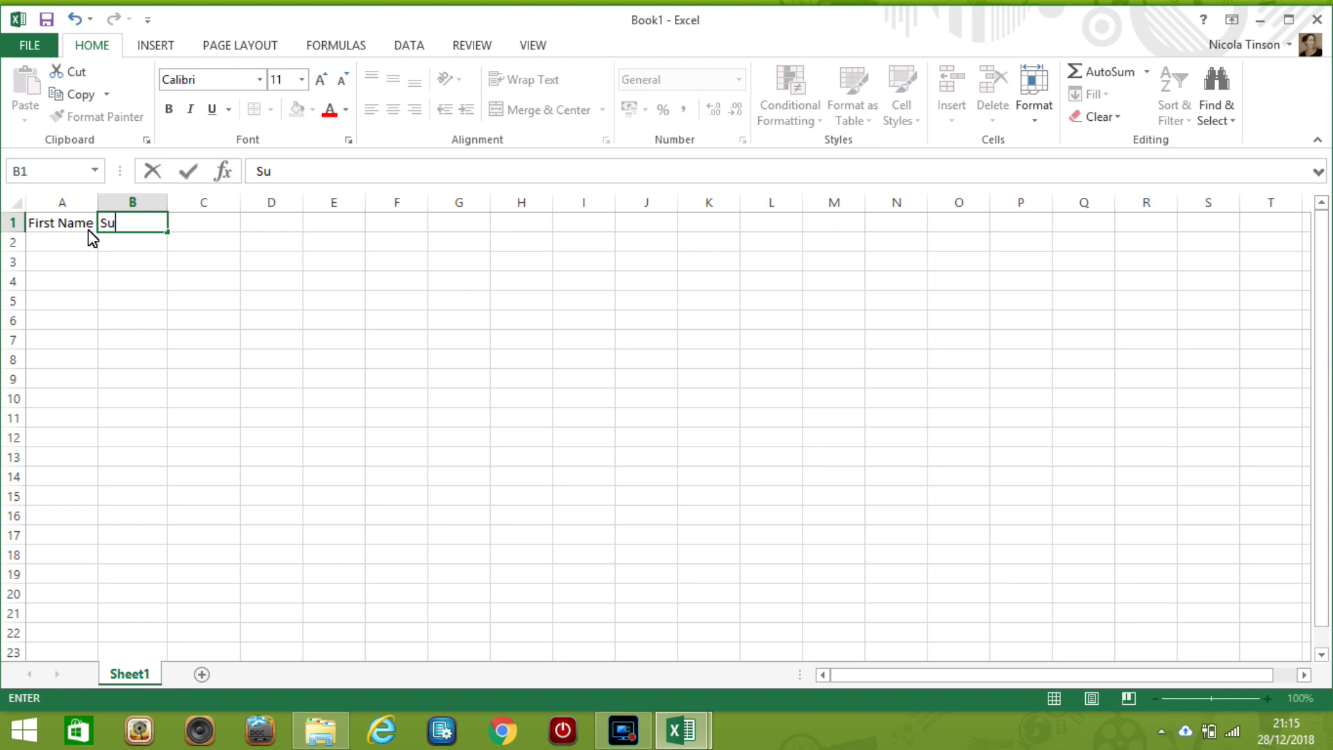
text(rname)
key(Tab)
text(DOB)
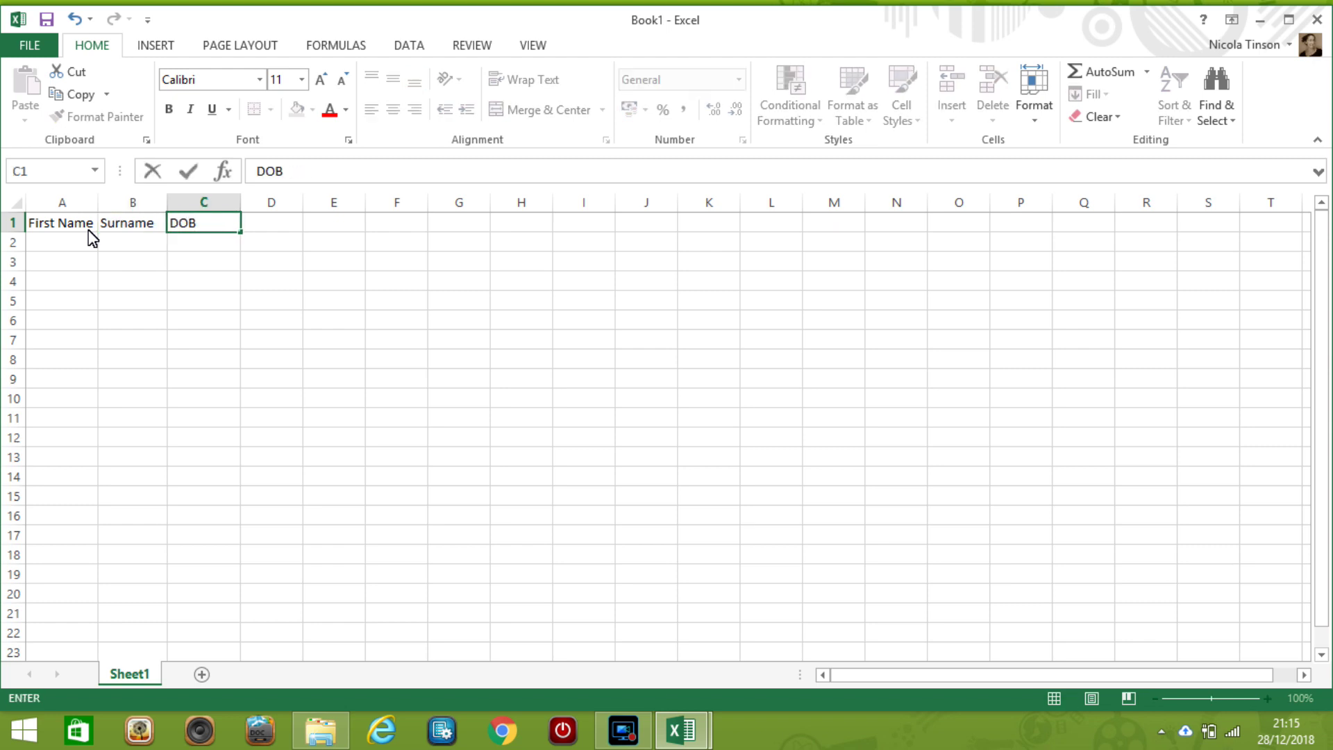
key(Tab)
text(Score)
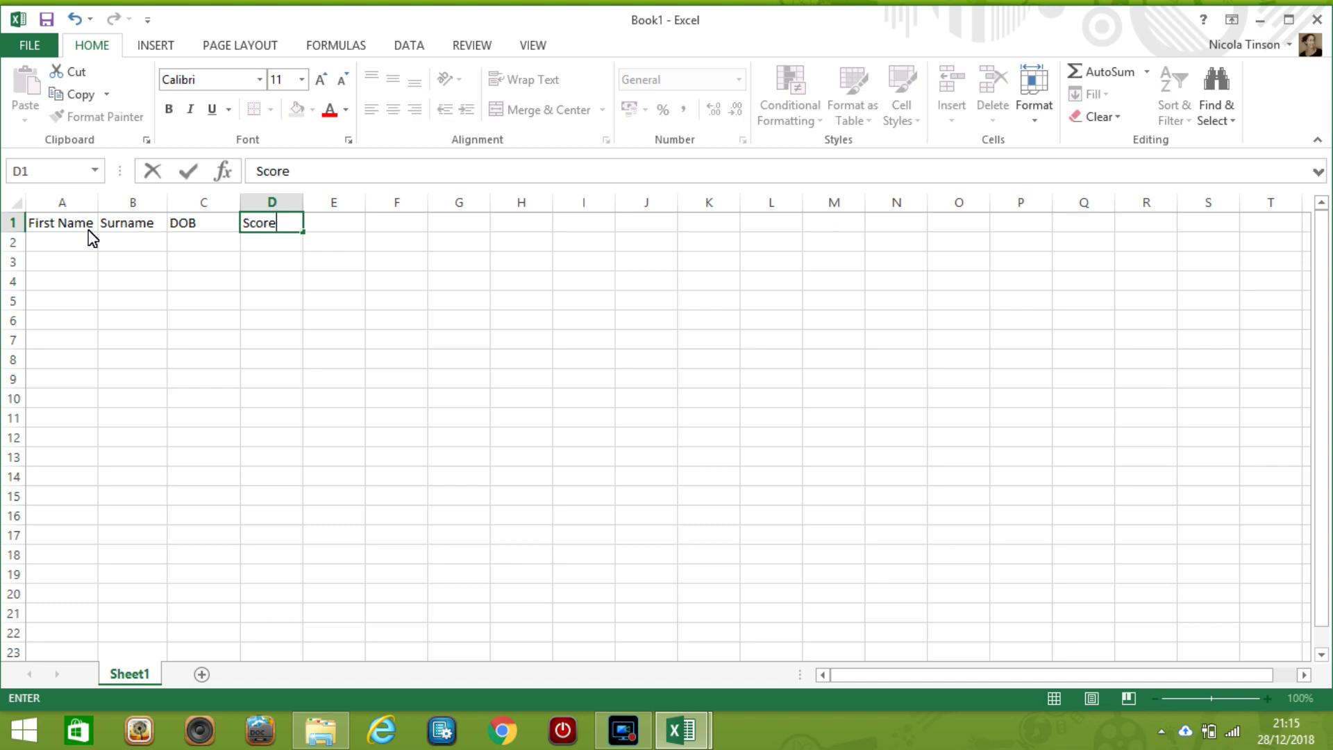
key(Return)
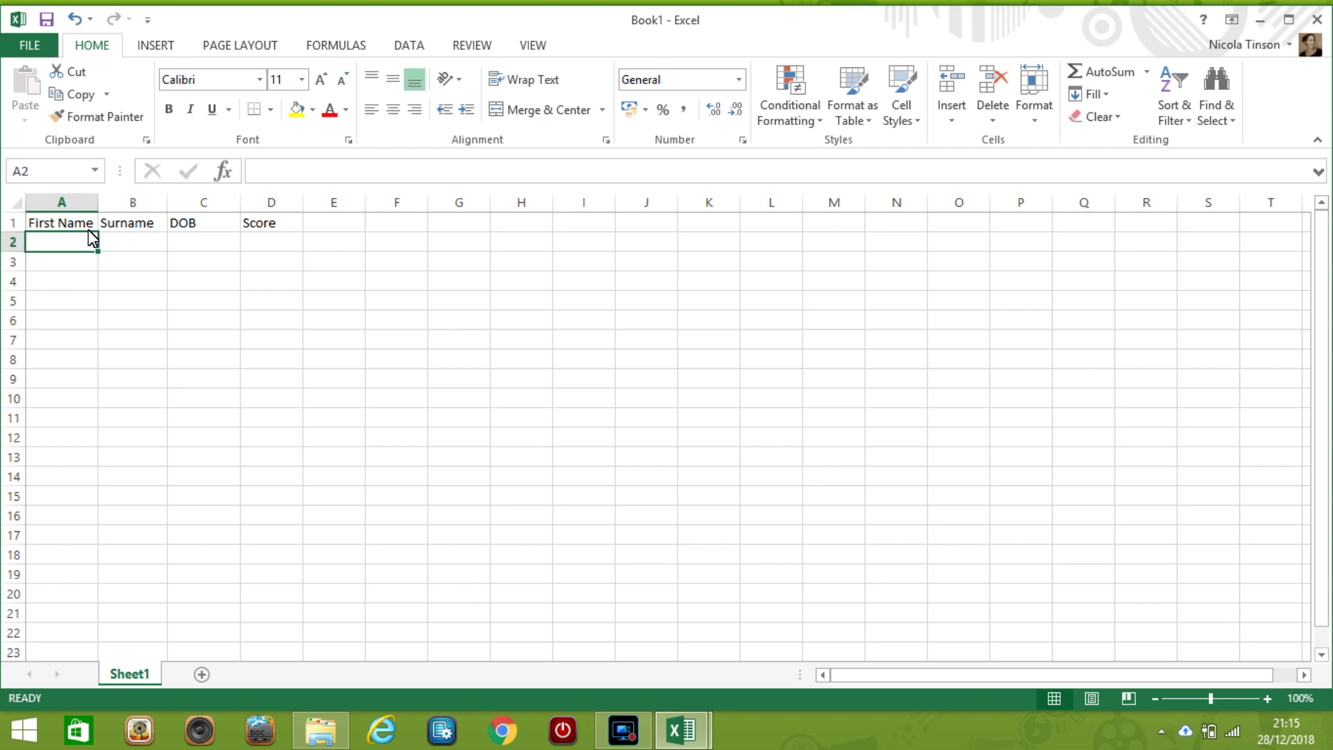
click(681, 728)
- Copy the pupil data range A1:D6 from Book2
click(744, 670)
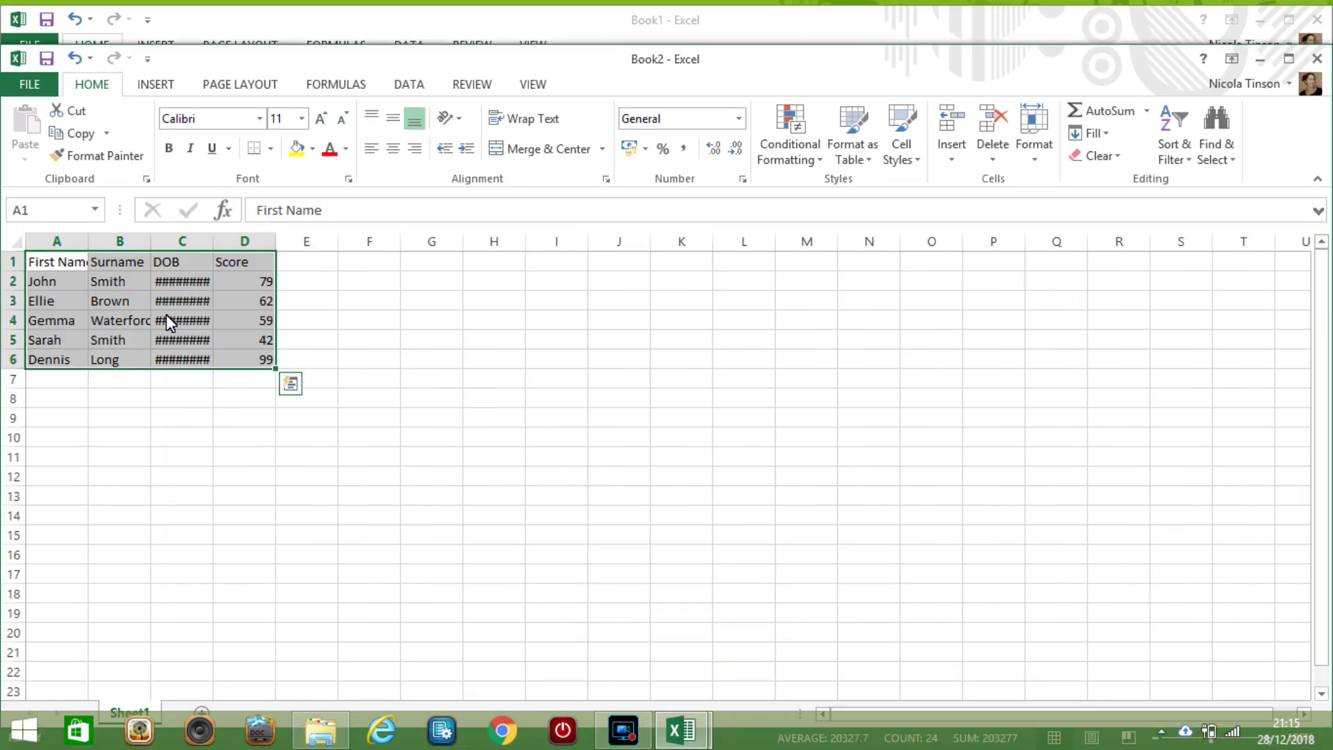
drag(60, 261, 254, 372)
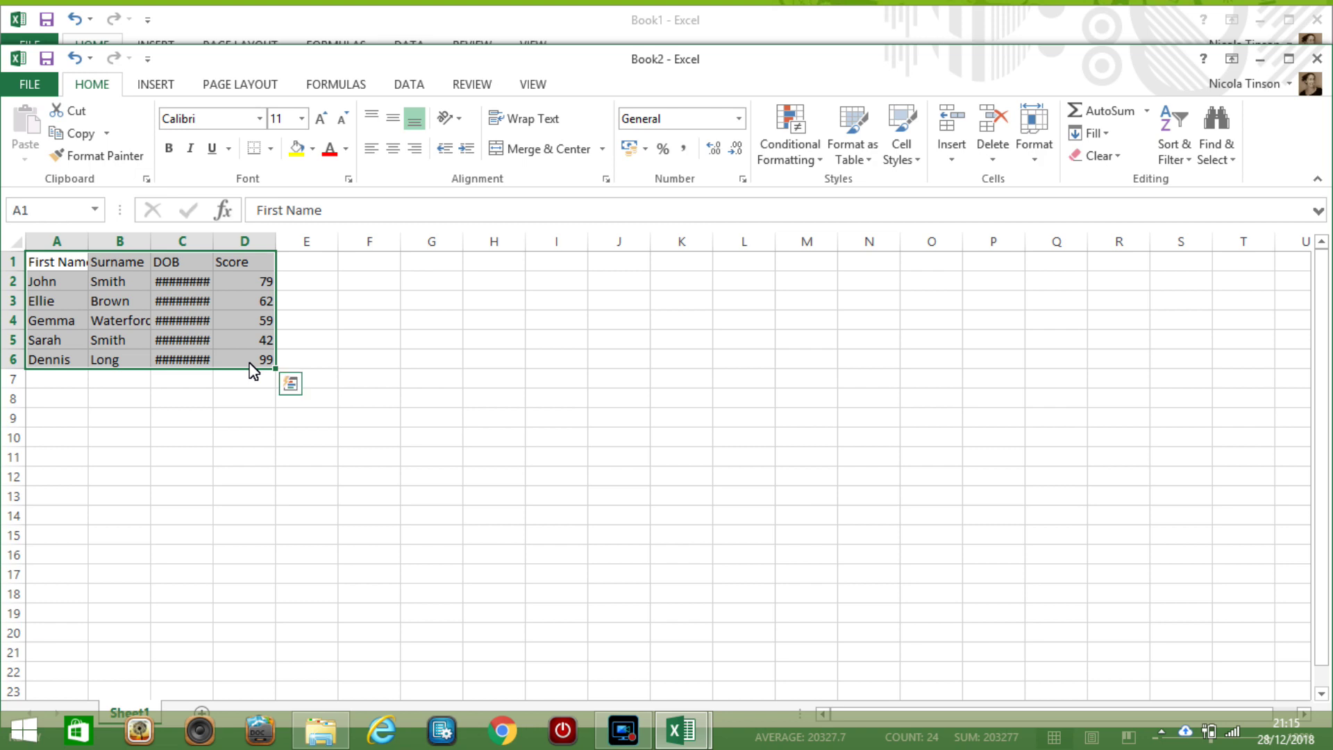
right_click(234, 324)
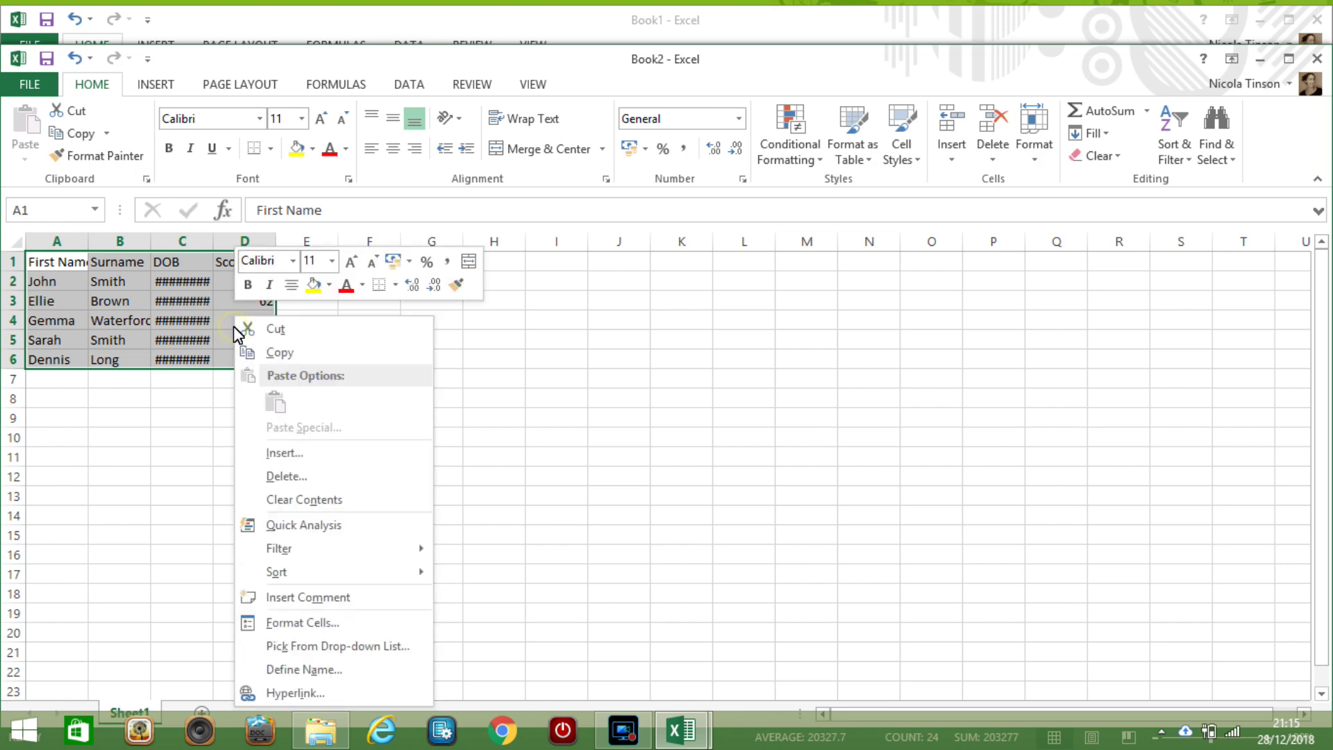
click(276, 354)
- Paste the copied pupil data into Book1 starting at cell A1
click(461, 27)
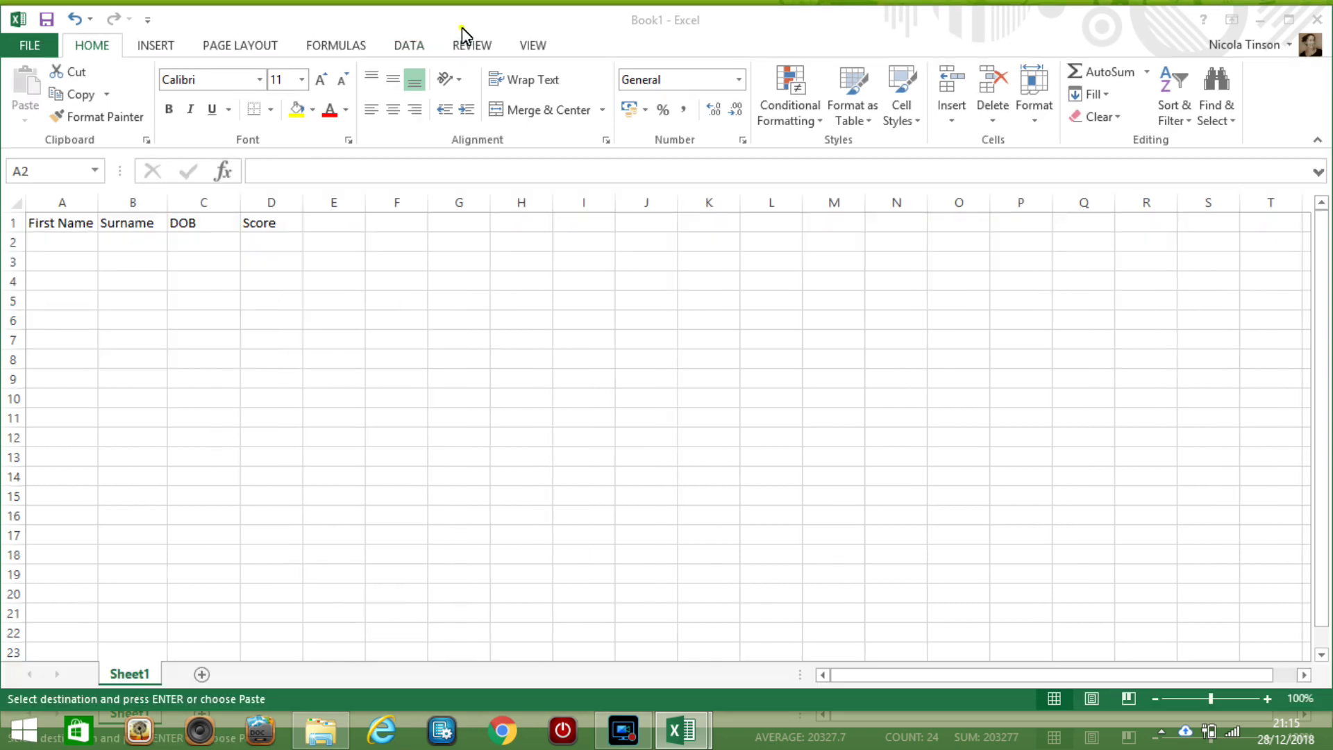
click(81, 229)
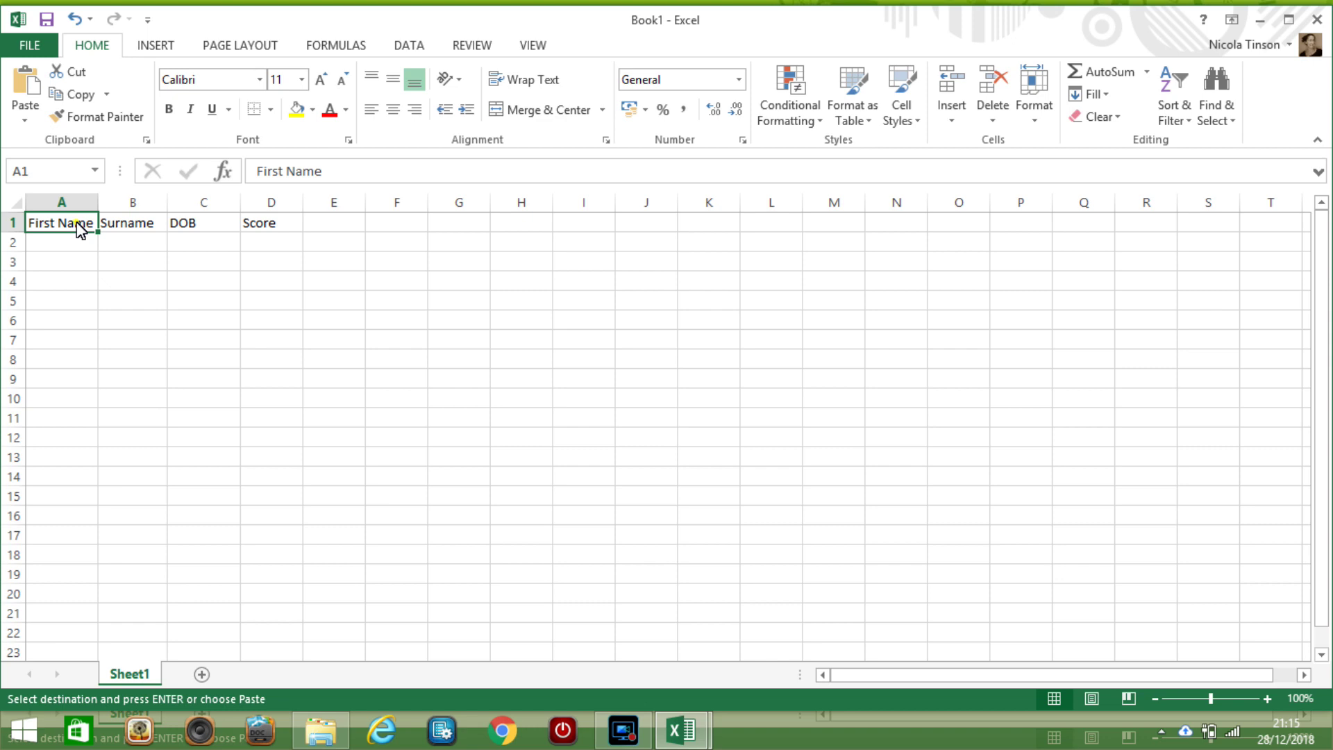
right_click(81, 229)
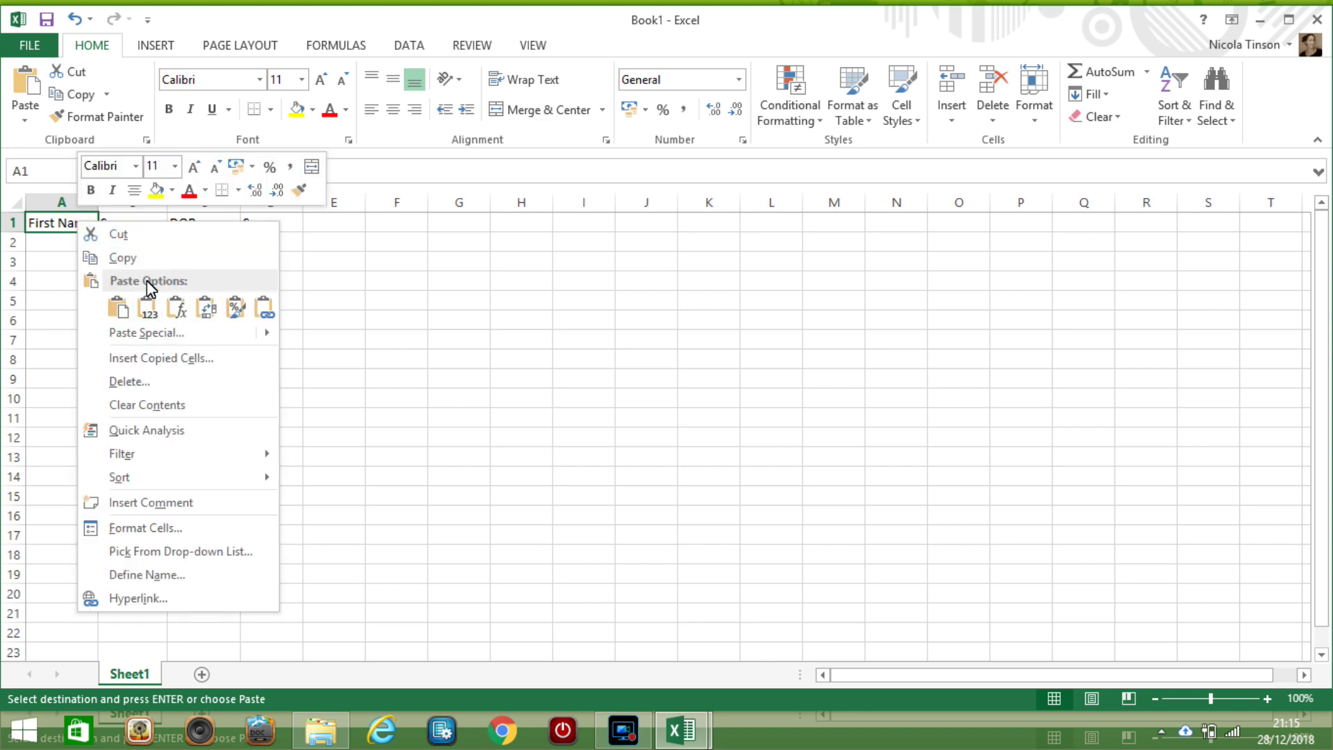
click(122, 309)
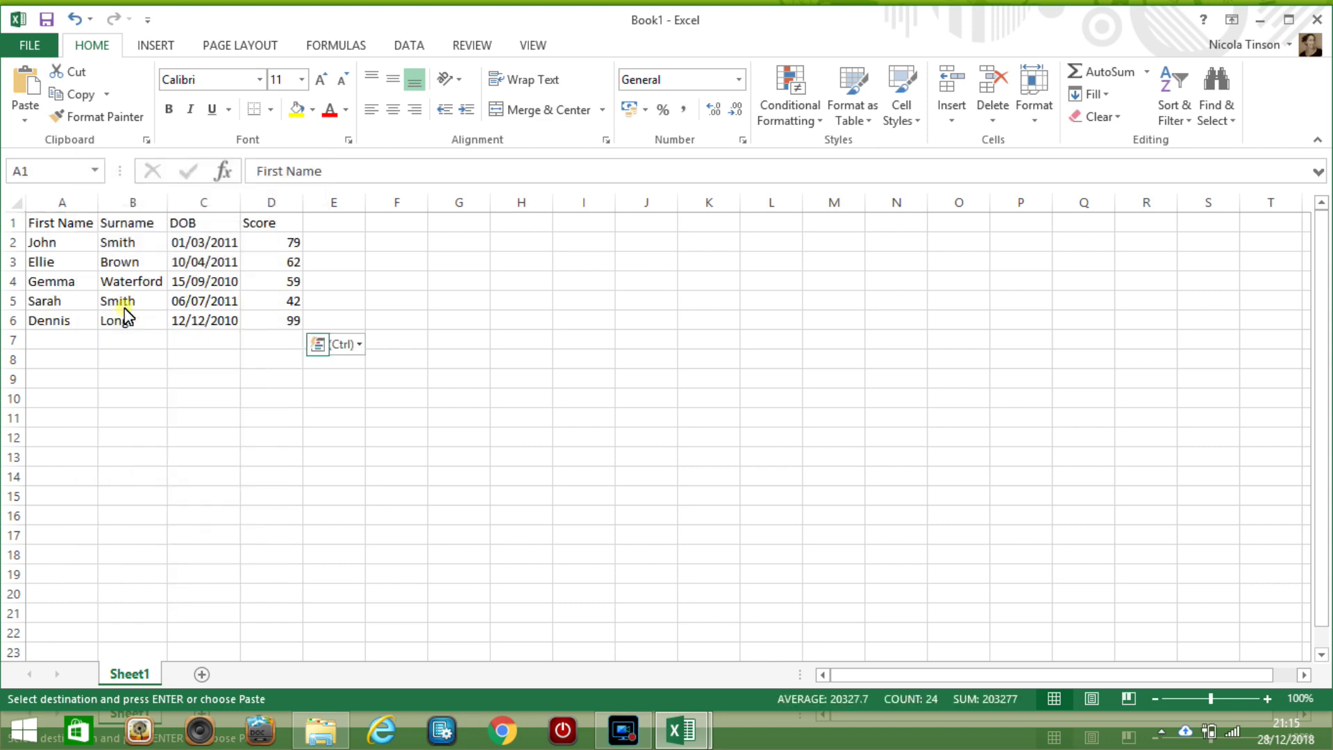
click(129, 362)
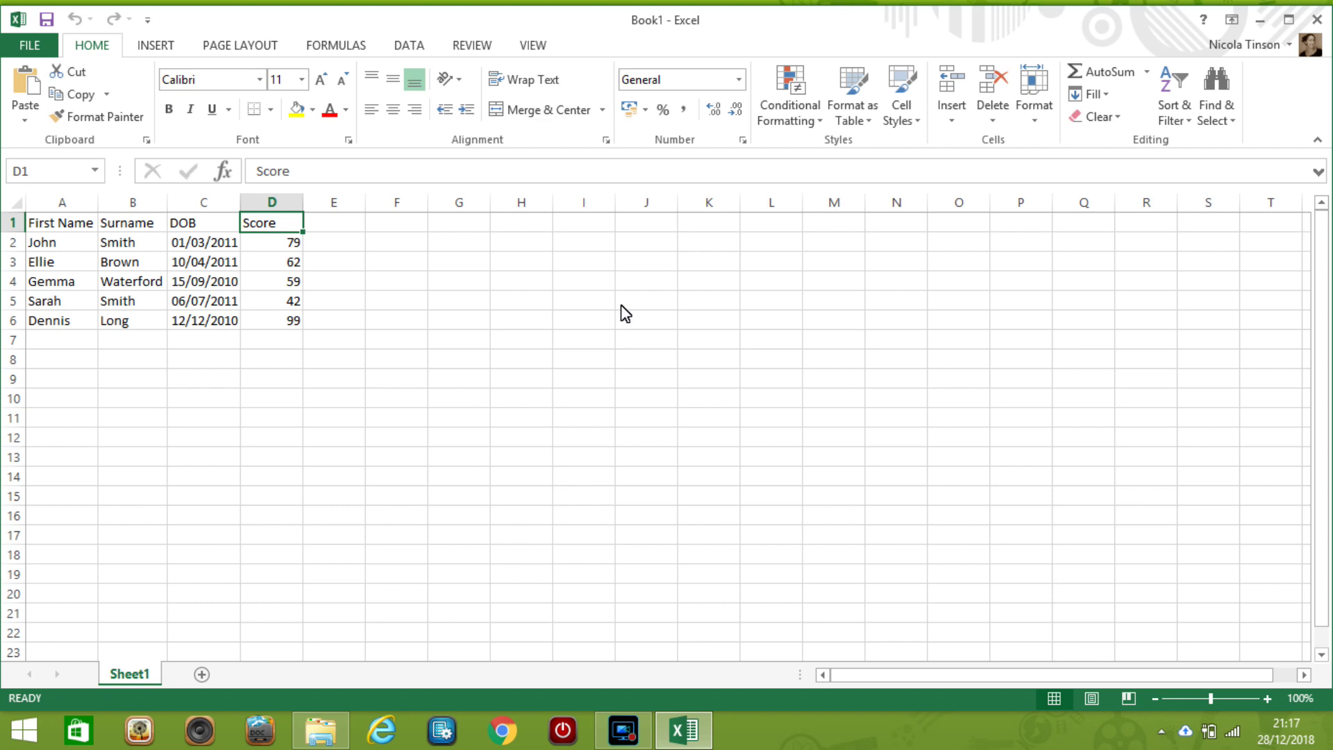
- Sort the table by Score from lowest to highest
right_click(276, 230)
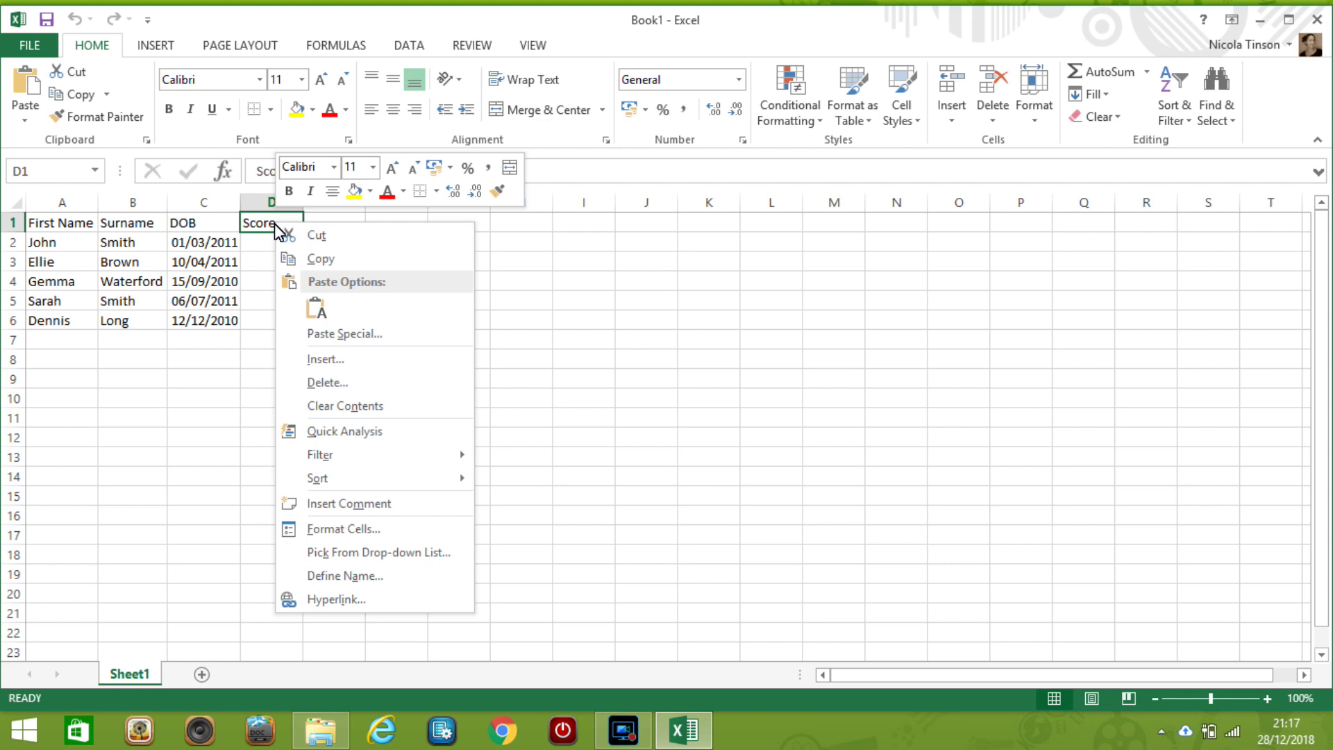
mouse_move(336, 479)
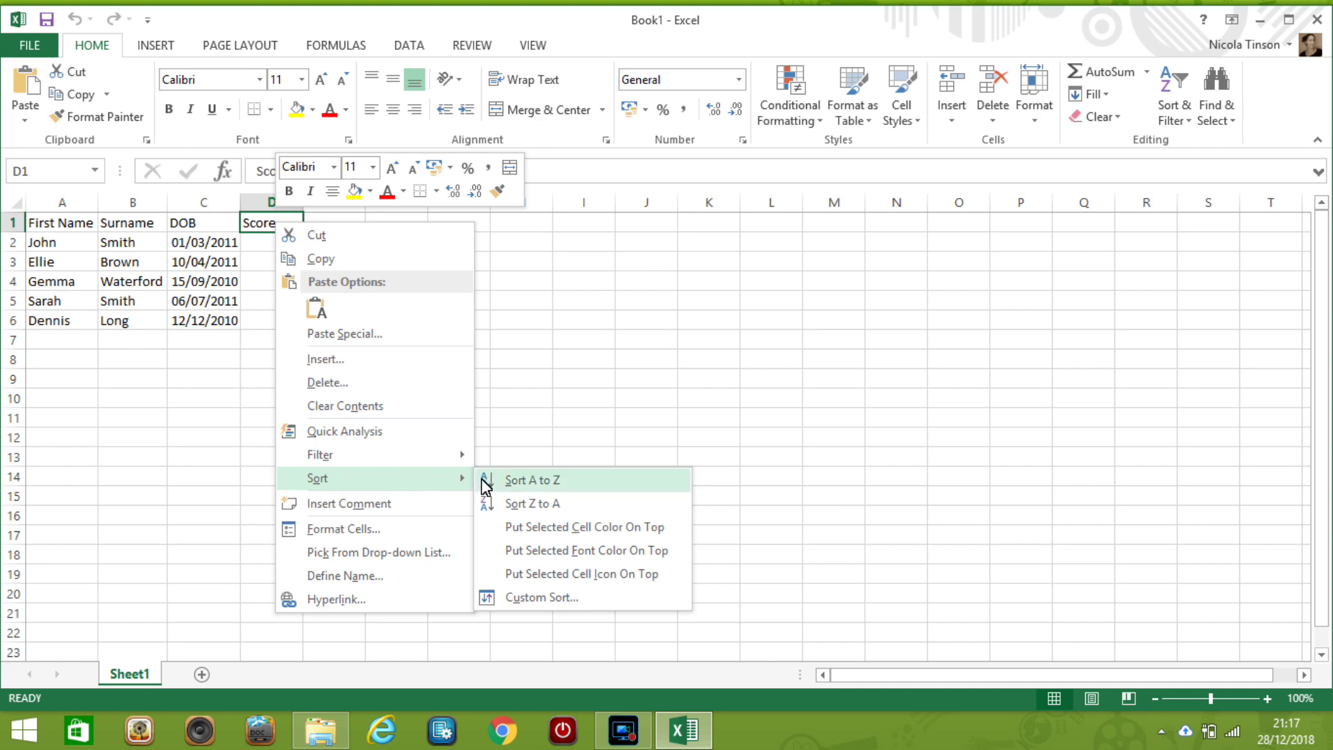
click(533, 482)
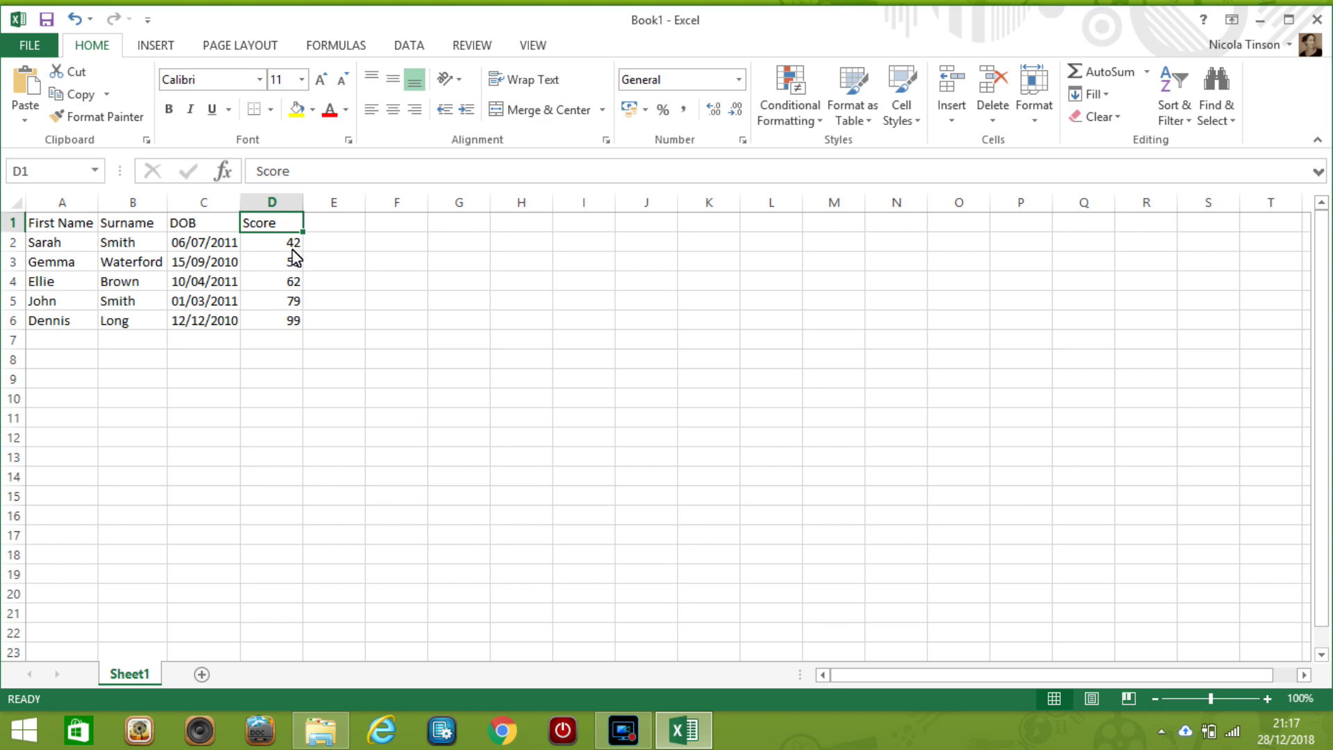
- Re-sort the table by Score from highest to lowest, putting 99 first
right_click(275, 223)
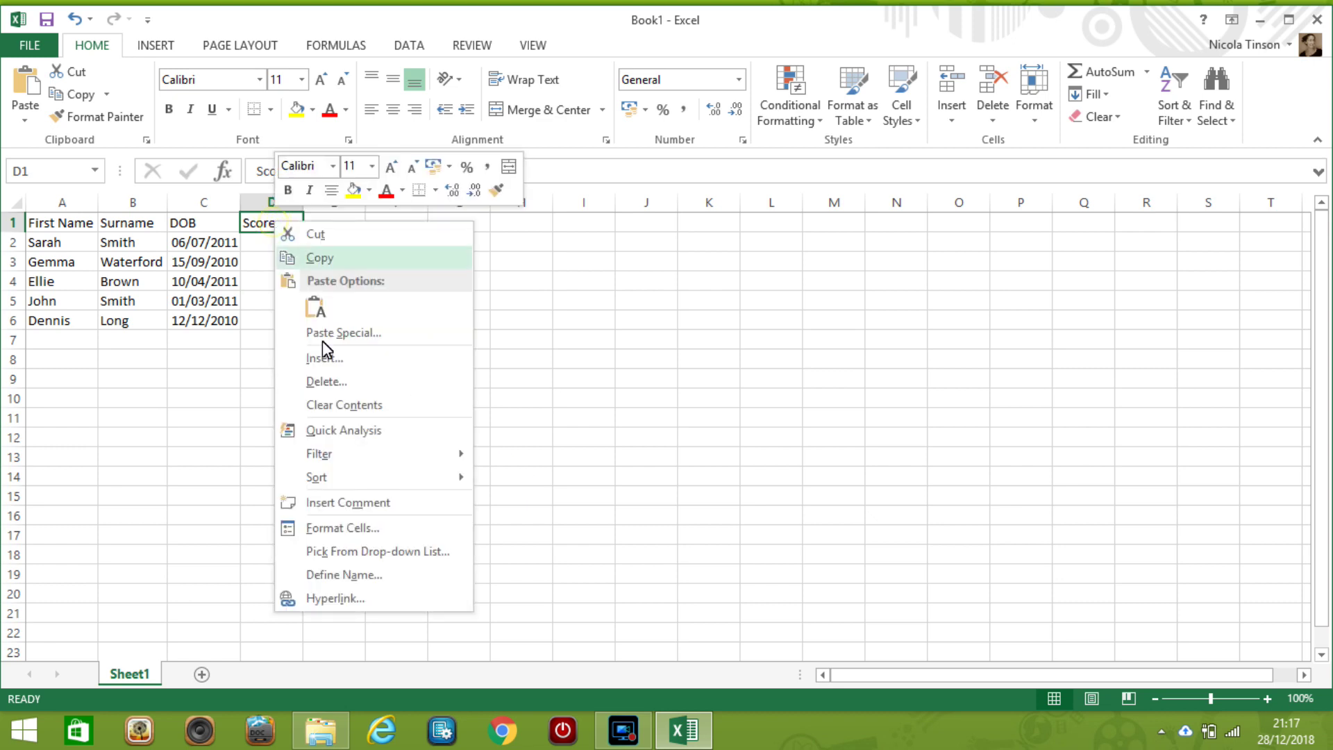
mouse_move(386, 477)
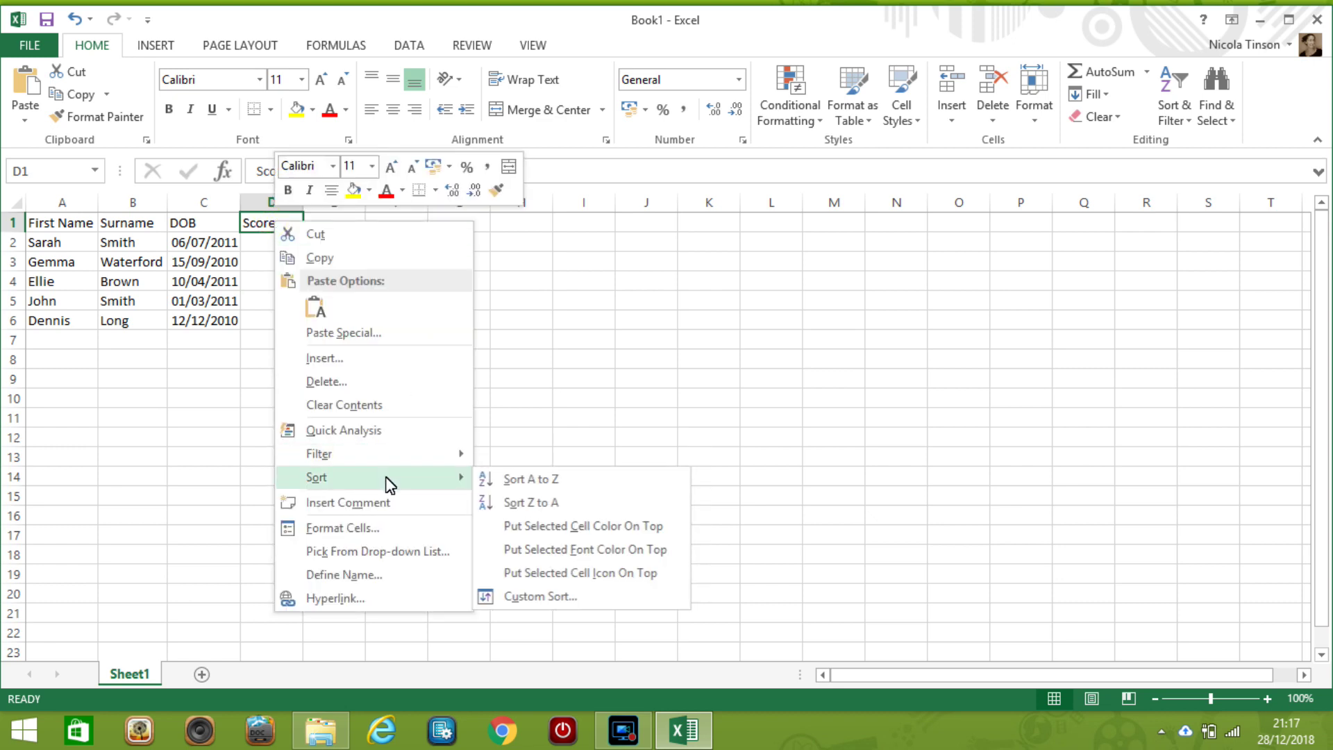
click(514, 502)
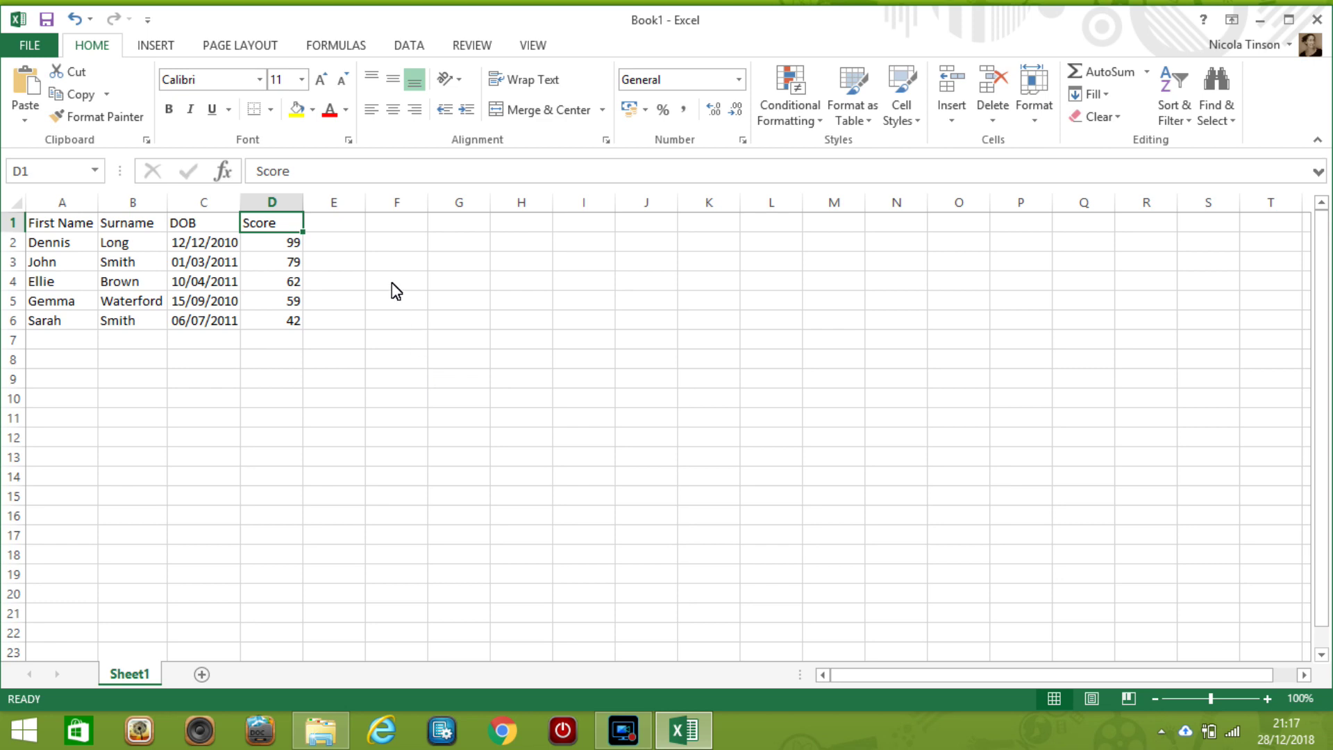
click(409, 47)
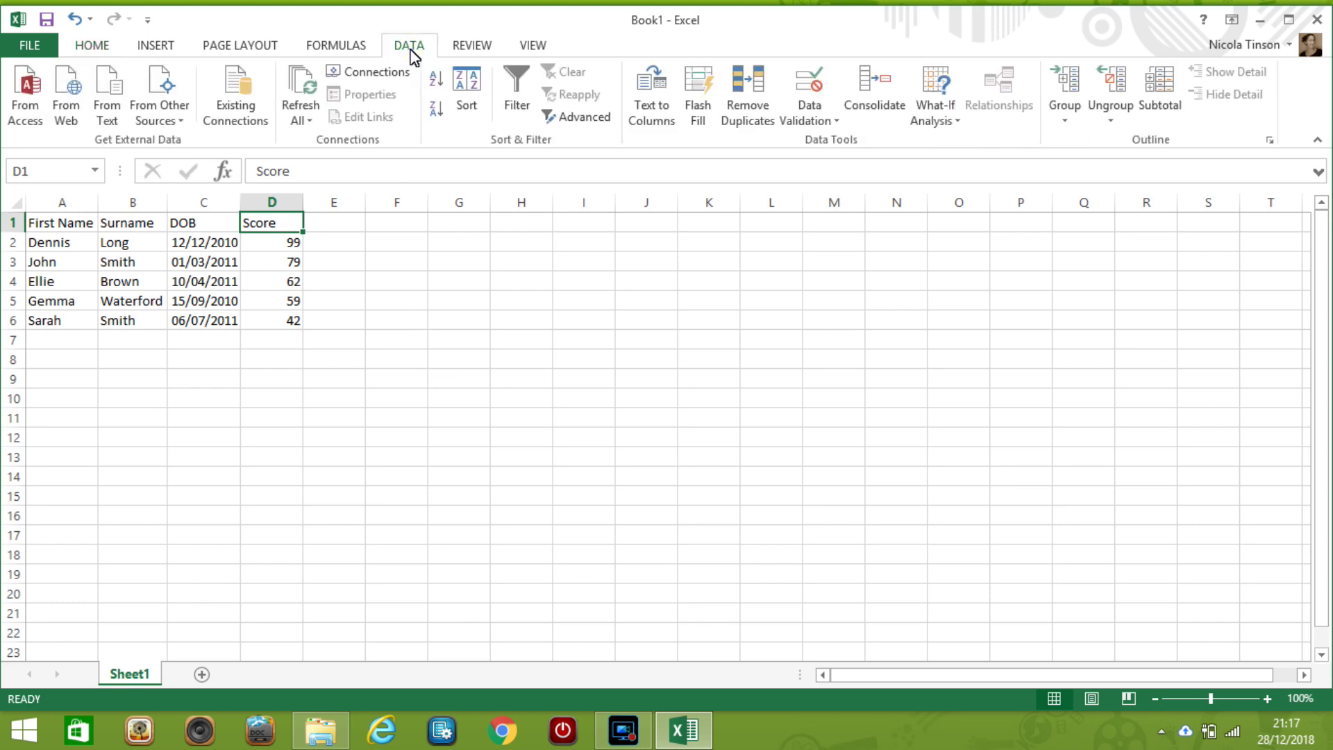
click(440, 78)
click(436, 111)
click(531, 98)
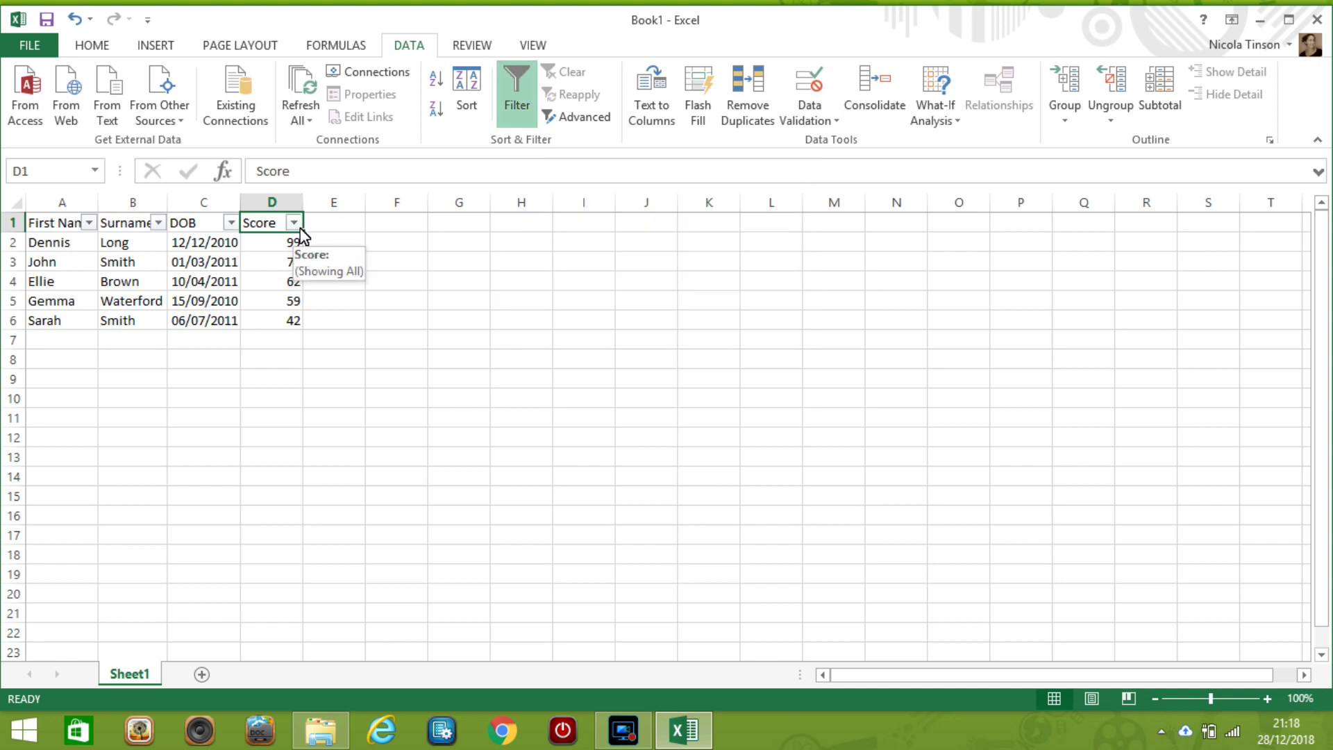
- Start a Number Filters 'Less Than' condition from the Score column's filter dropdown
click(295, 222)
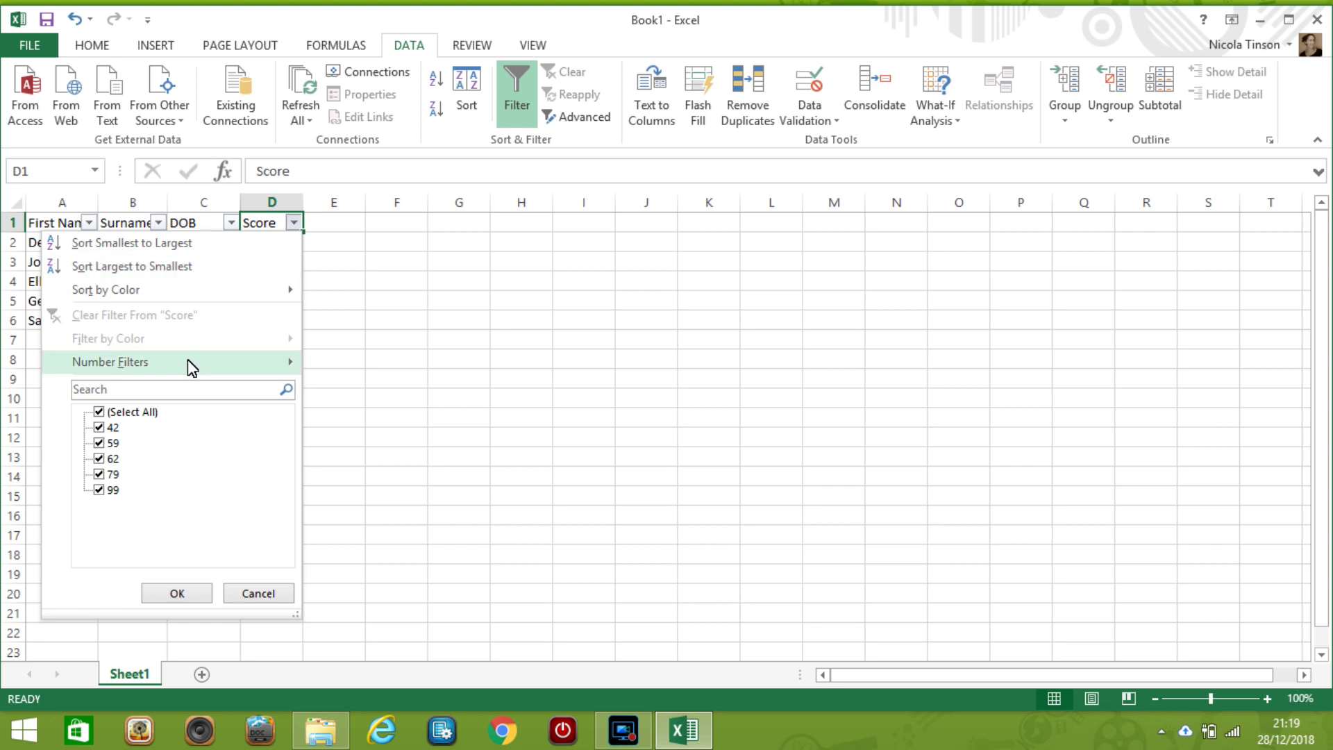
mouse_move(188, 361)
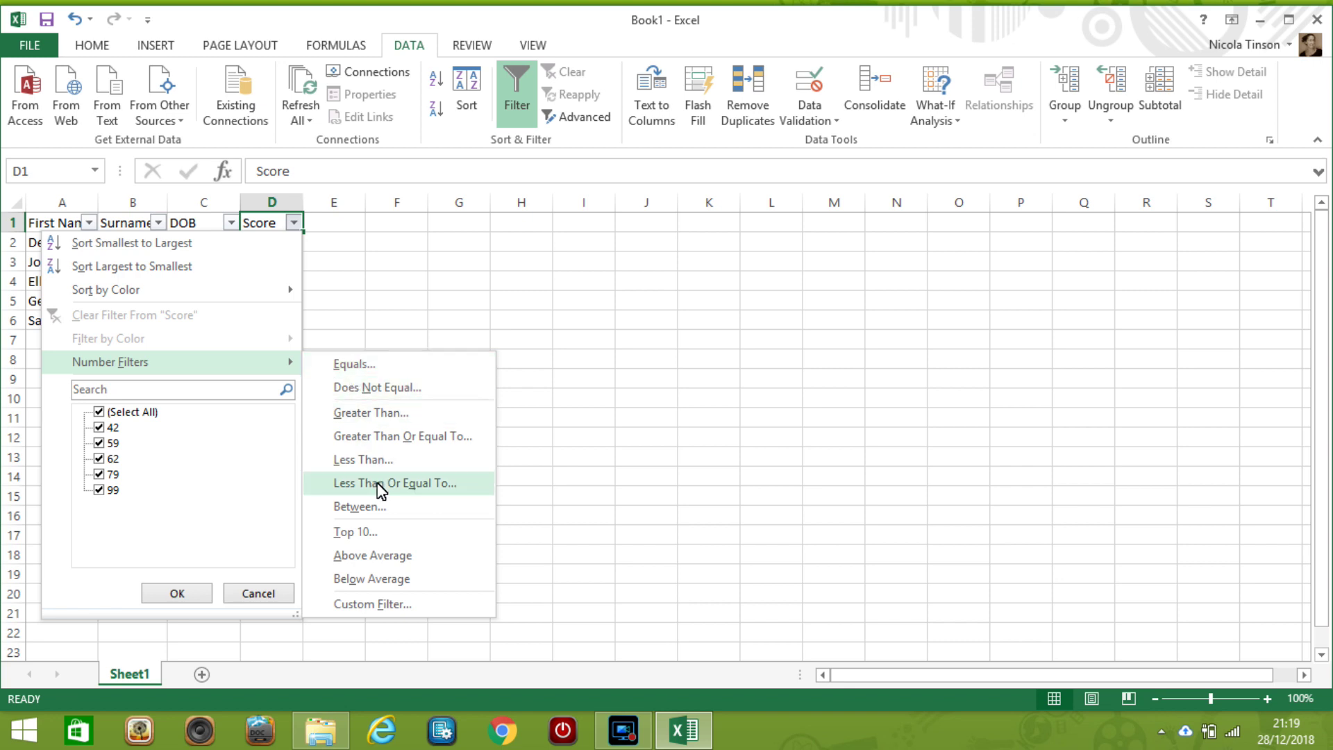
click(379, 463)
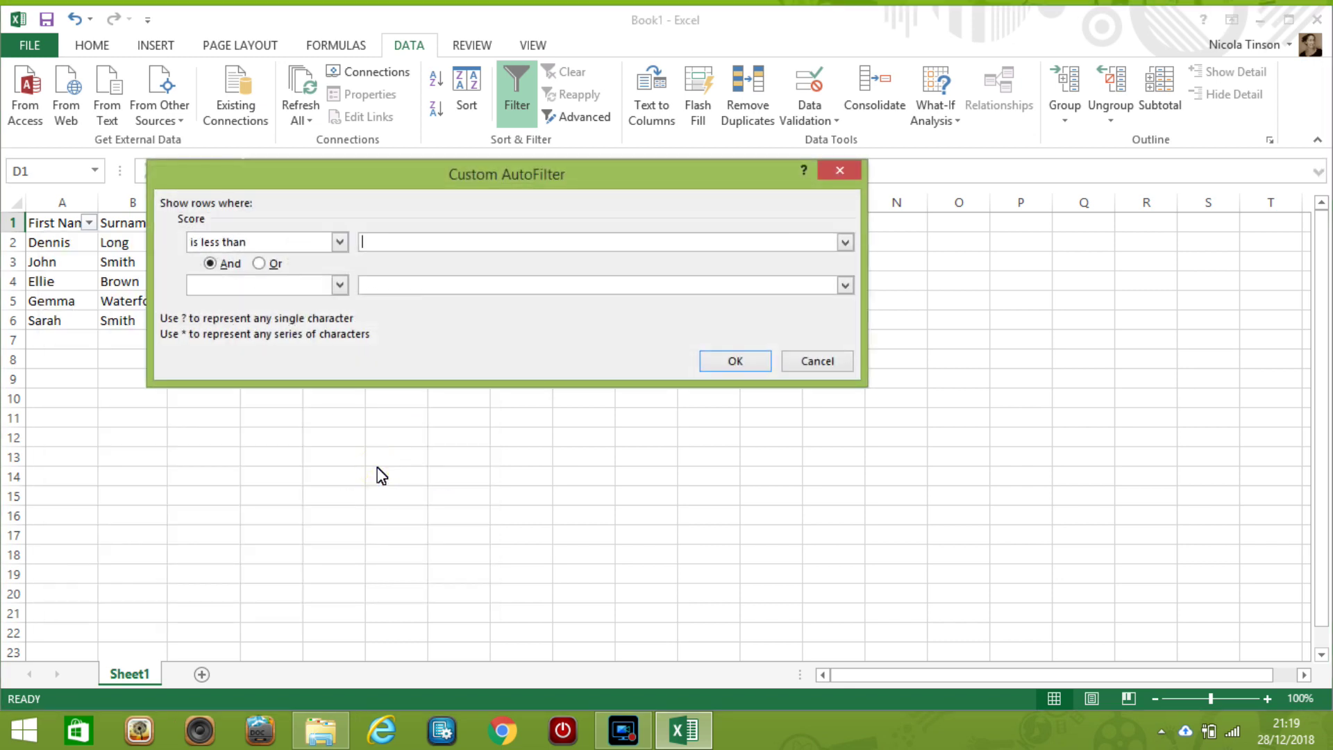
- Filter Score to values less than 50, leaving only the row with 42
text(50)
click(735, 363)
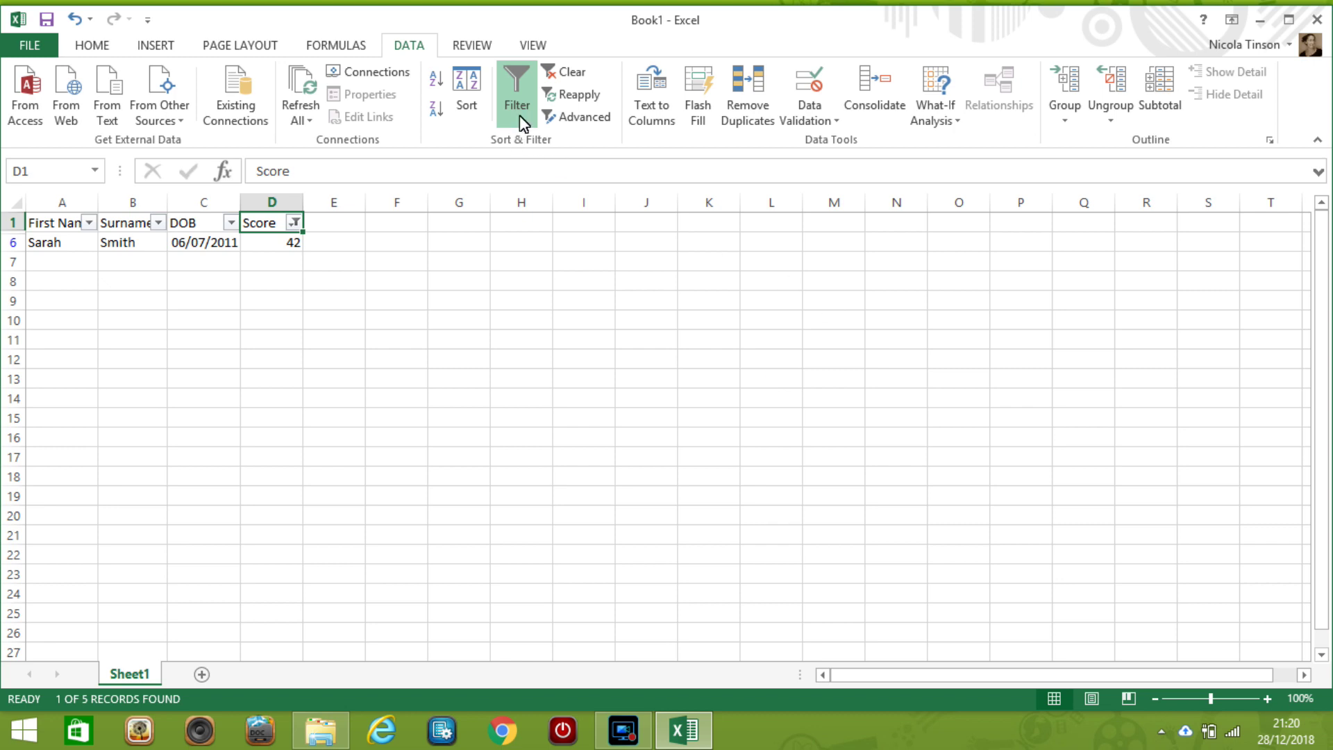
- Clear the Score filter so all five pupil records show again
click(564, 73)
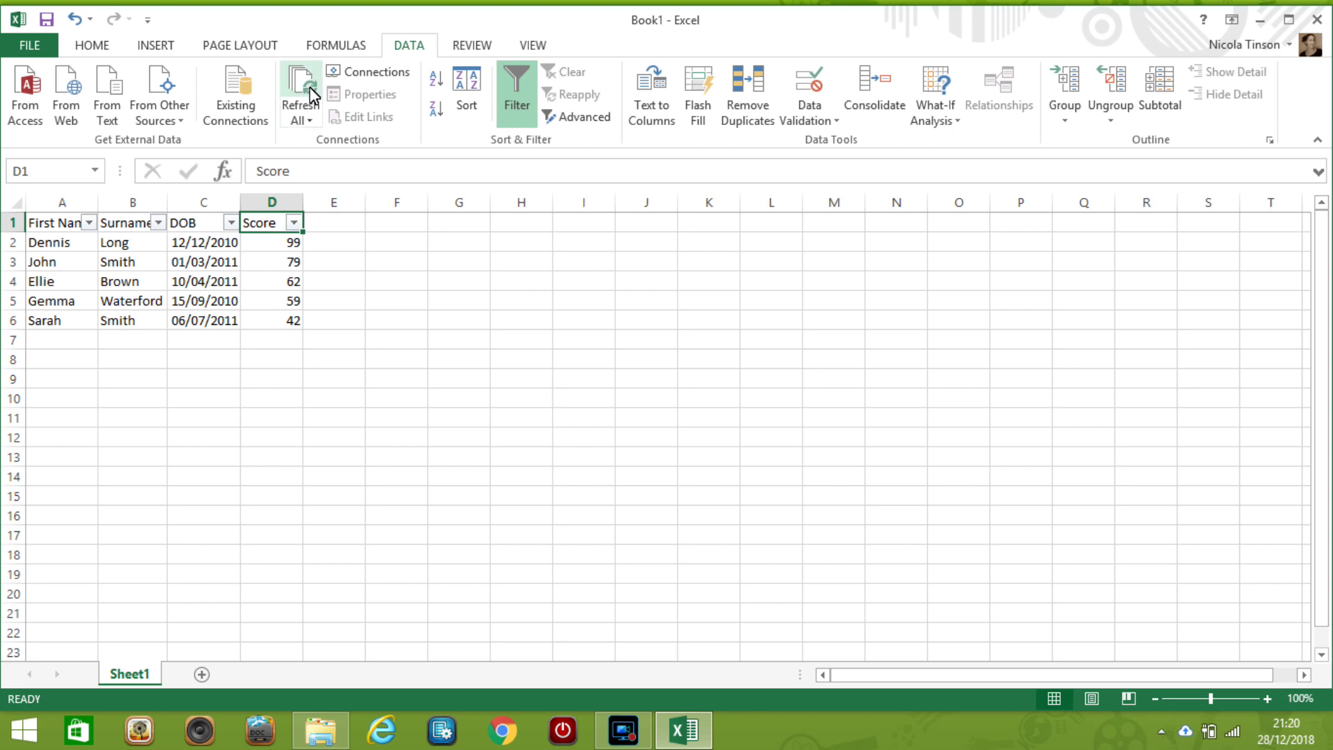
click(72, 209)
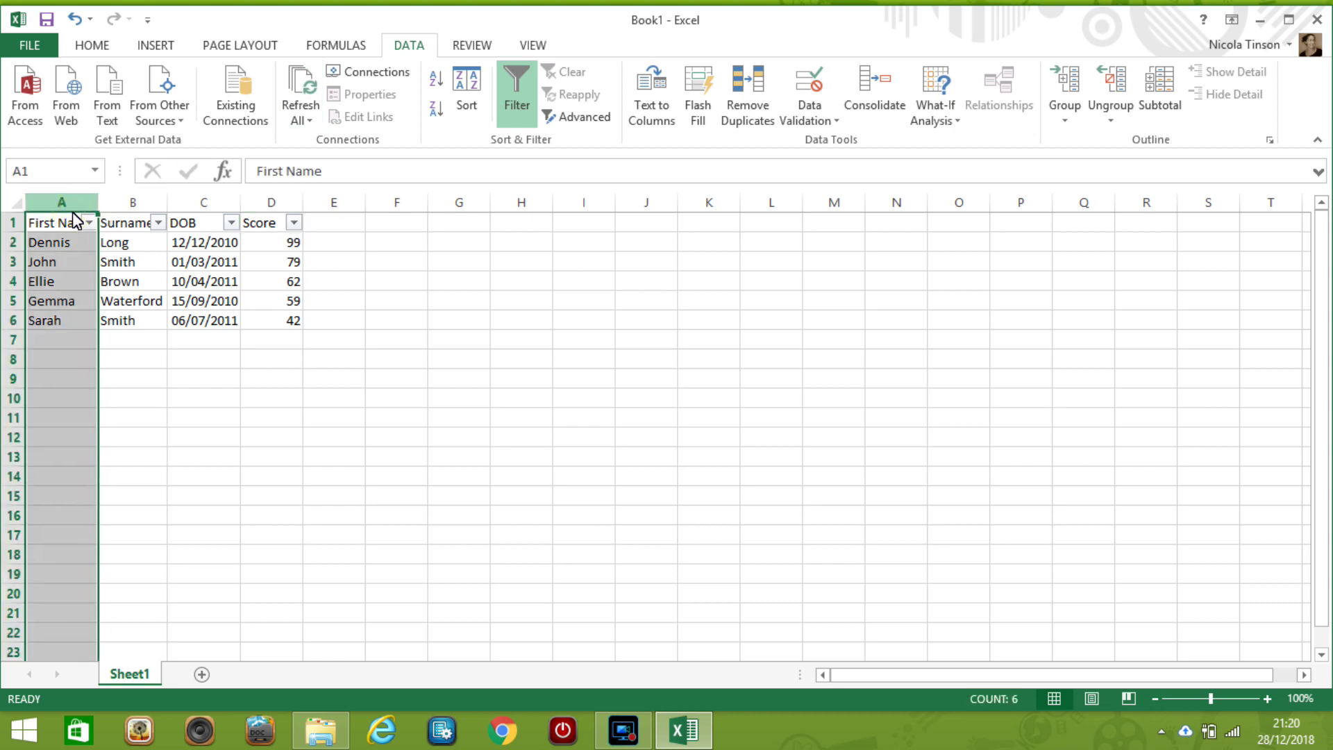
click(67, 239)
click(119, 245)
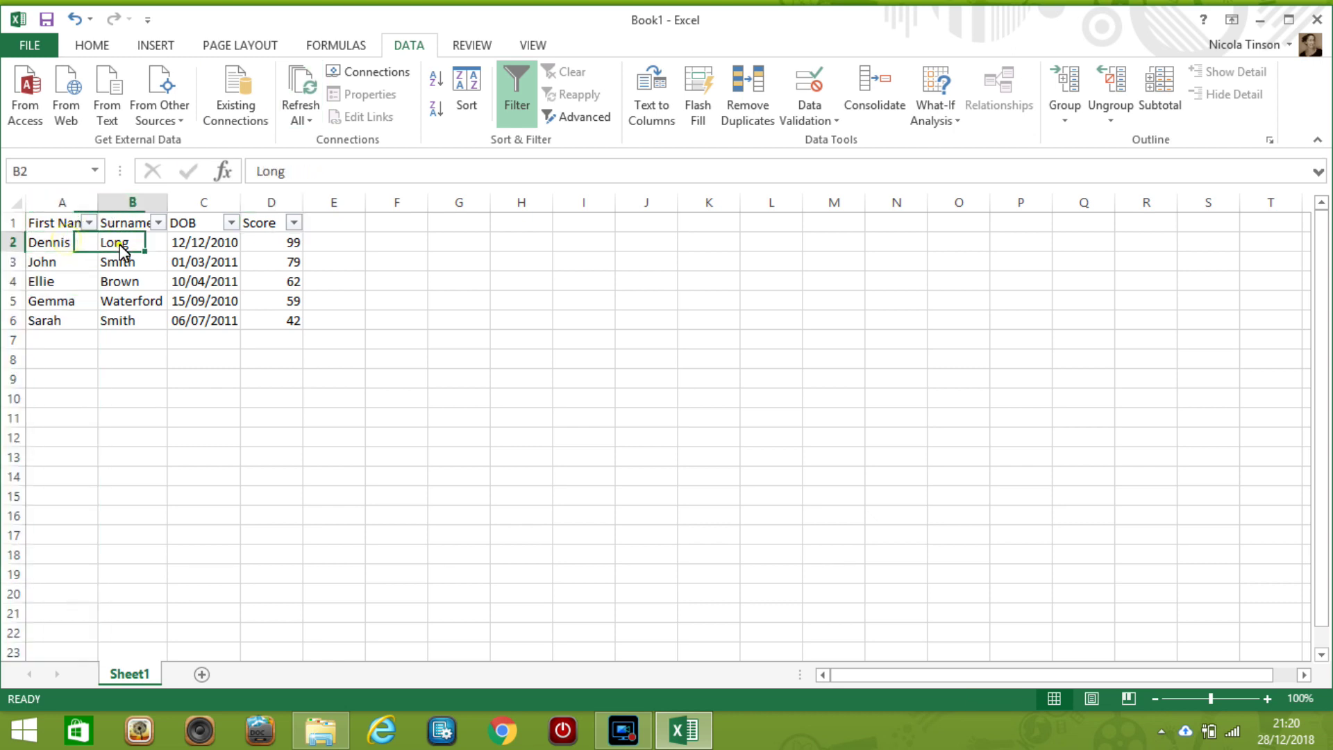
- Check the DOB and Score cells, then select column C and bring up its options
click(198, 245)
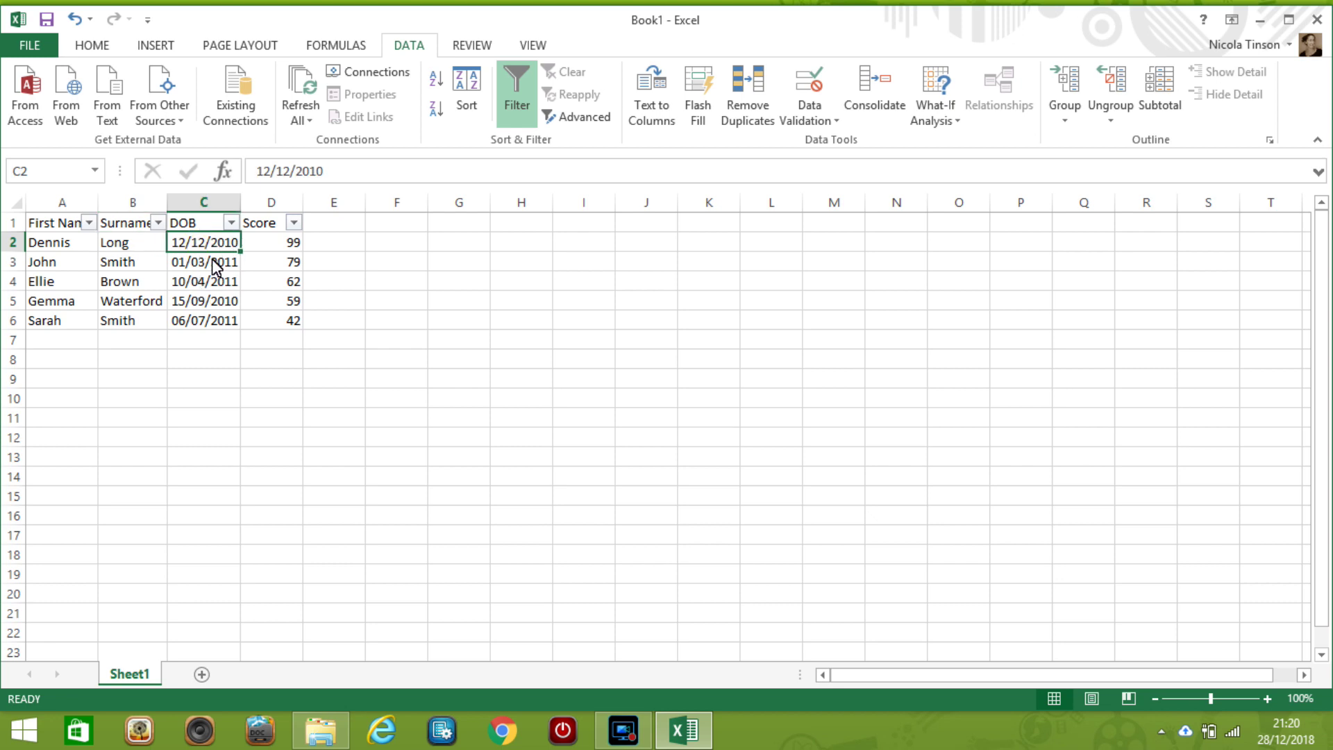
click(269, 248)
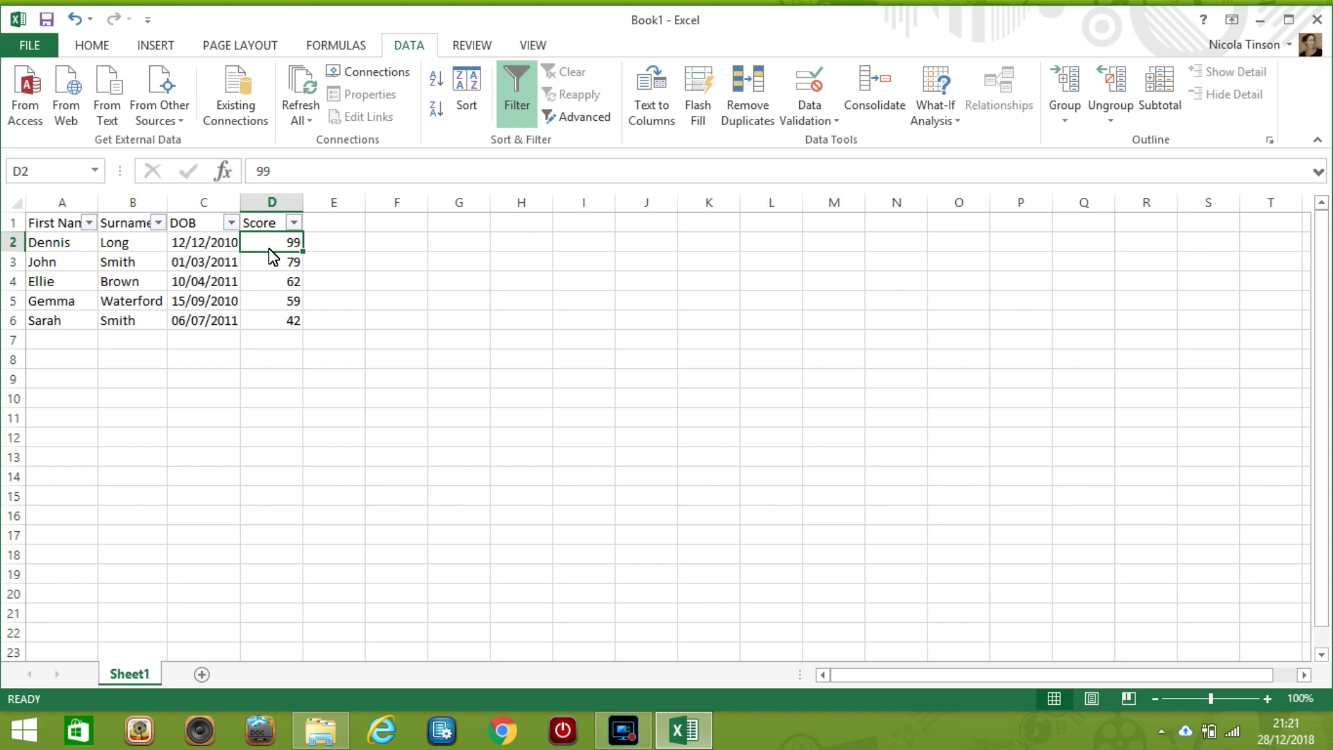
click(206, 263)
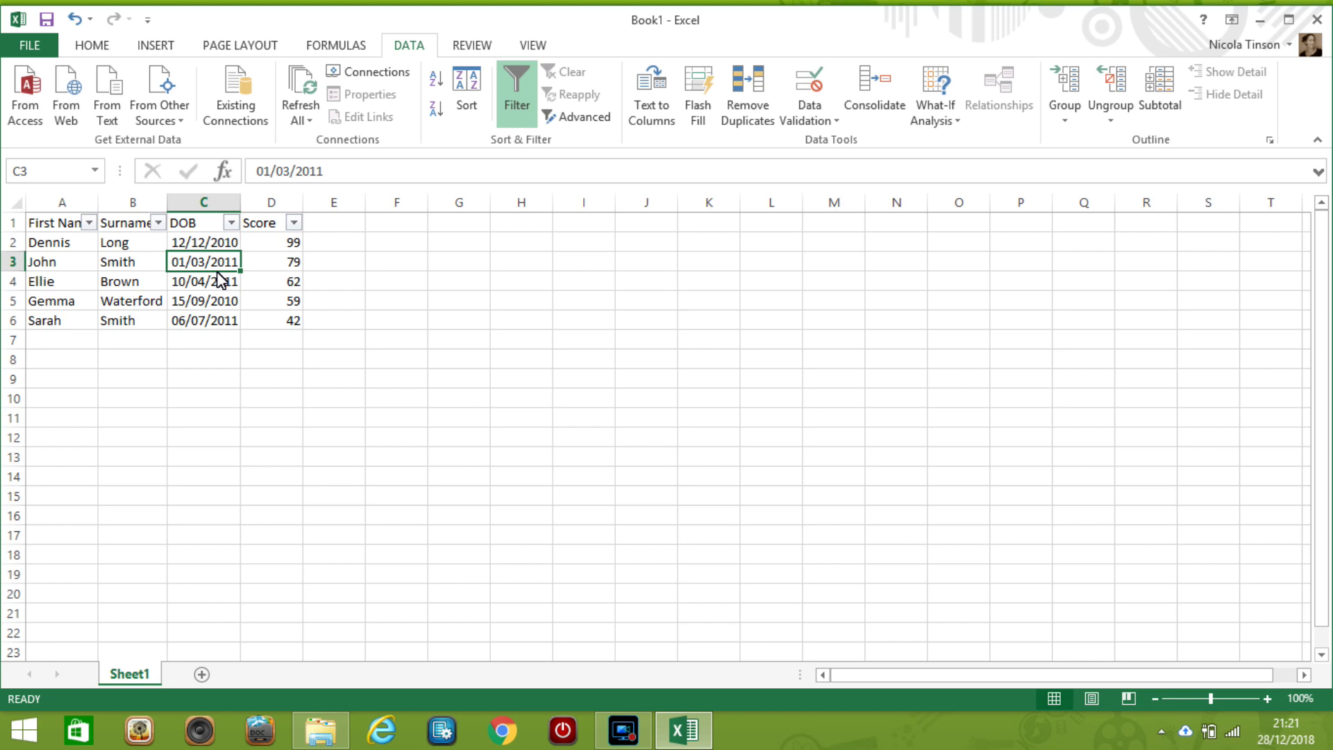
click(201, 202)
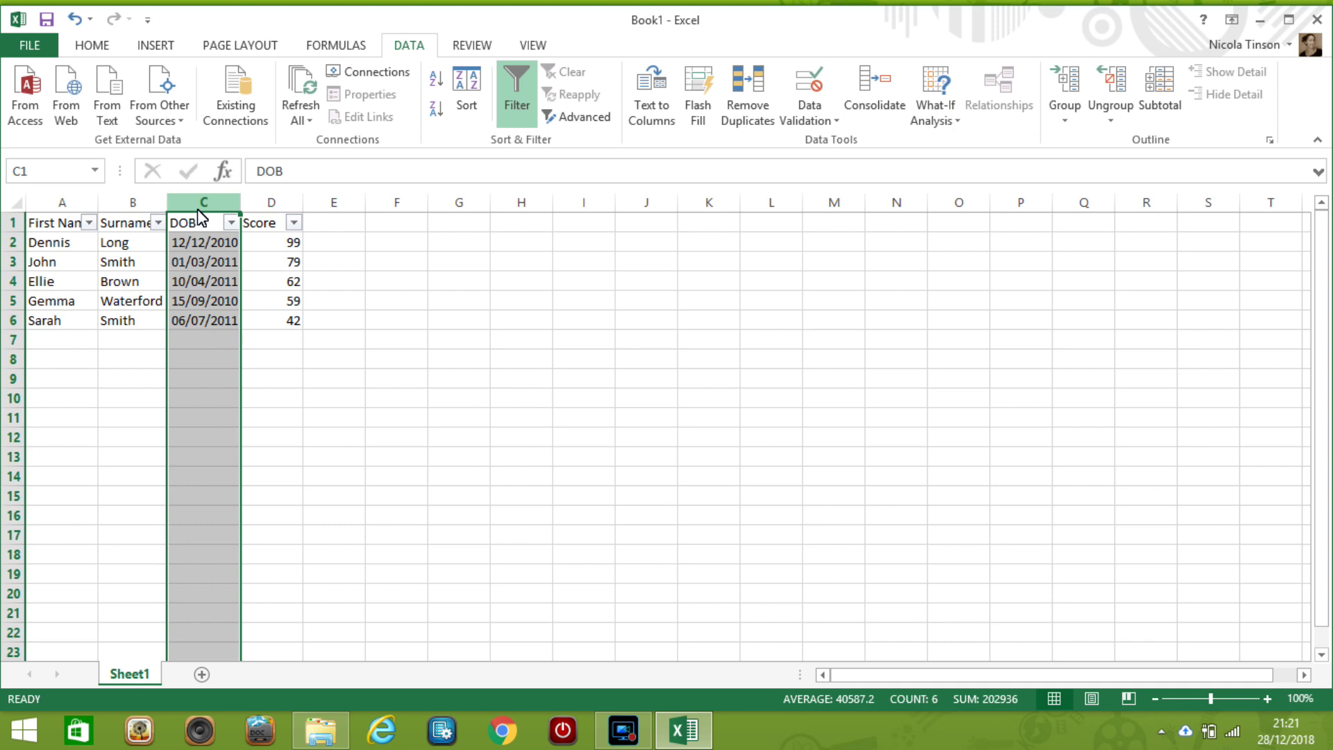
right_click(198, 211)
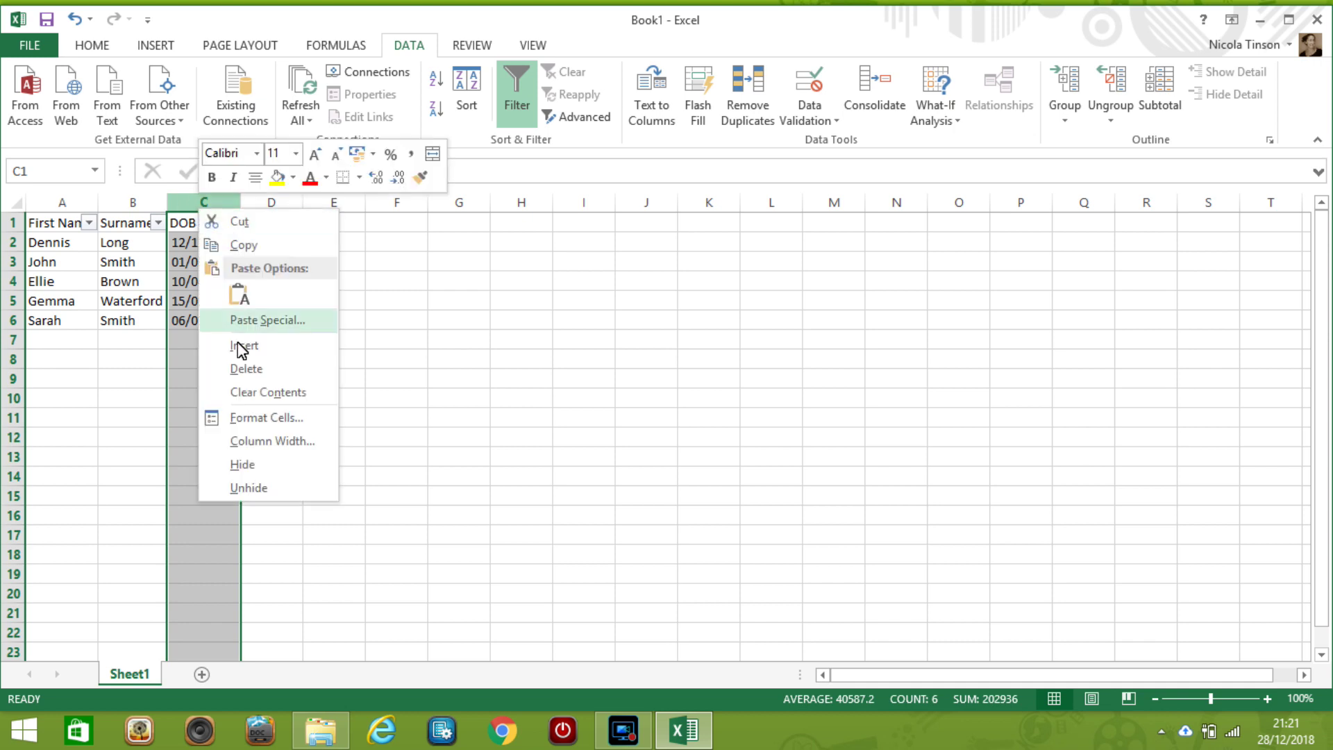
- Apply the '14 March 2012' long date format to the DOB column
click(258, 420)
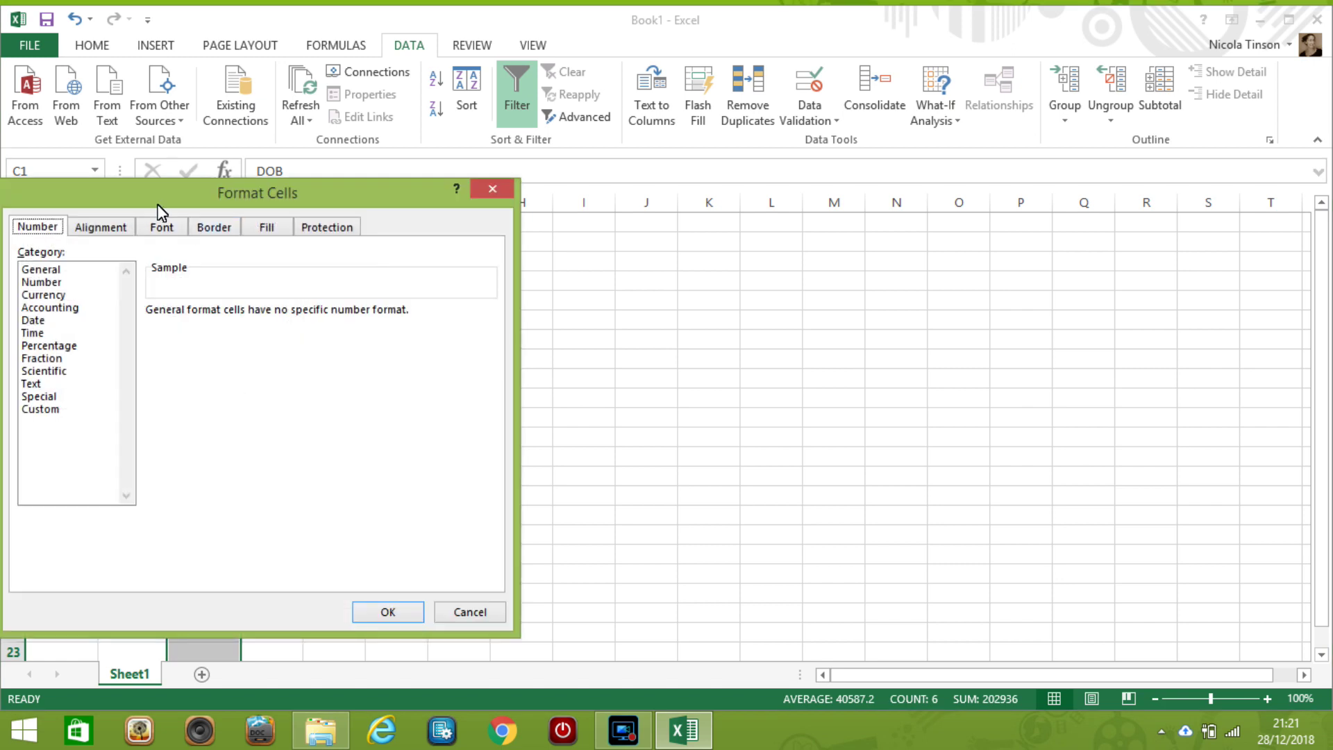
drag(172, 202, 411, 186)
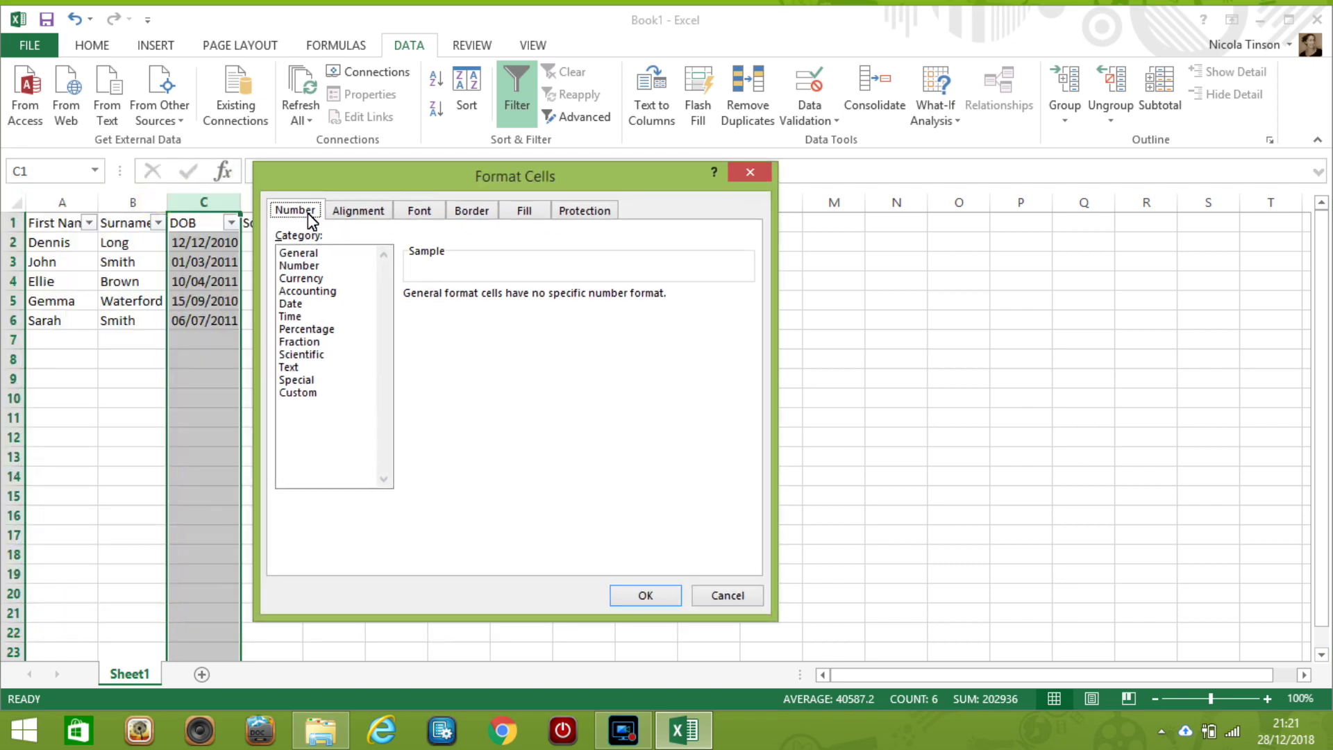
click(298, 304)
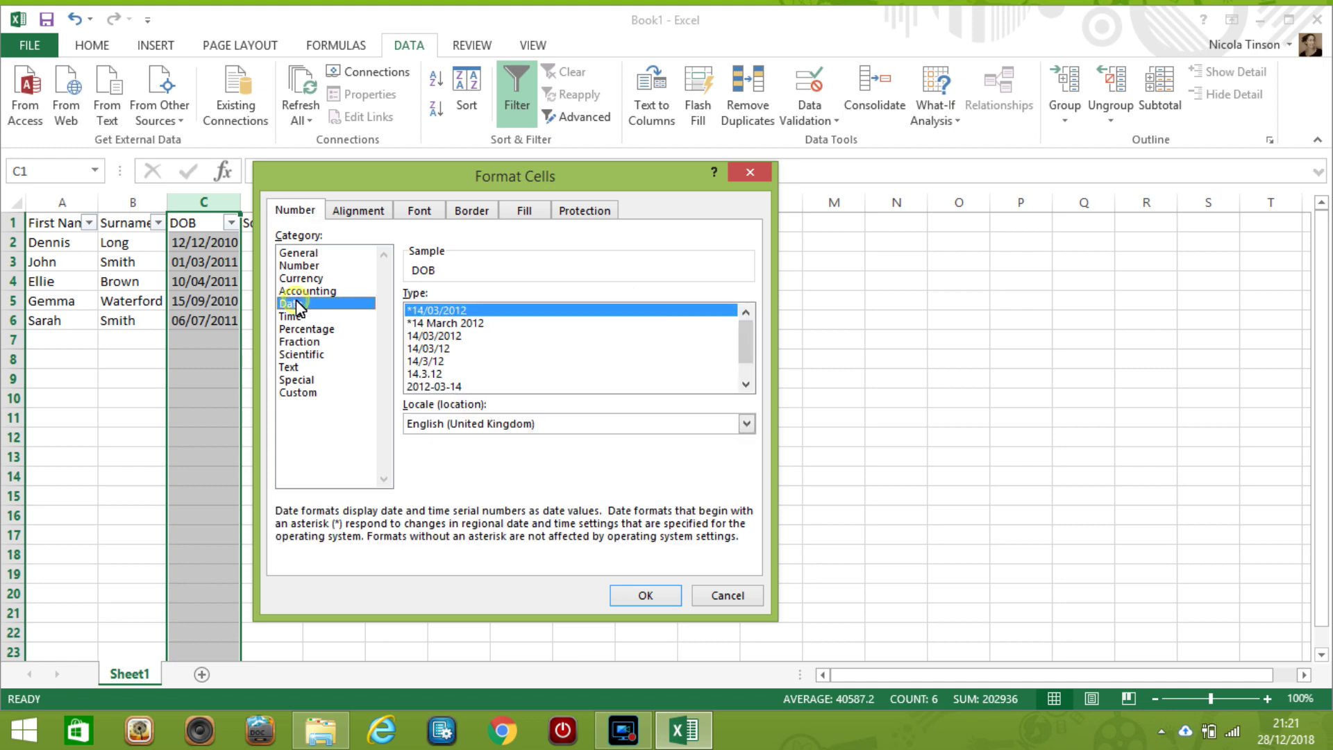
click(452, 326)
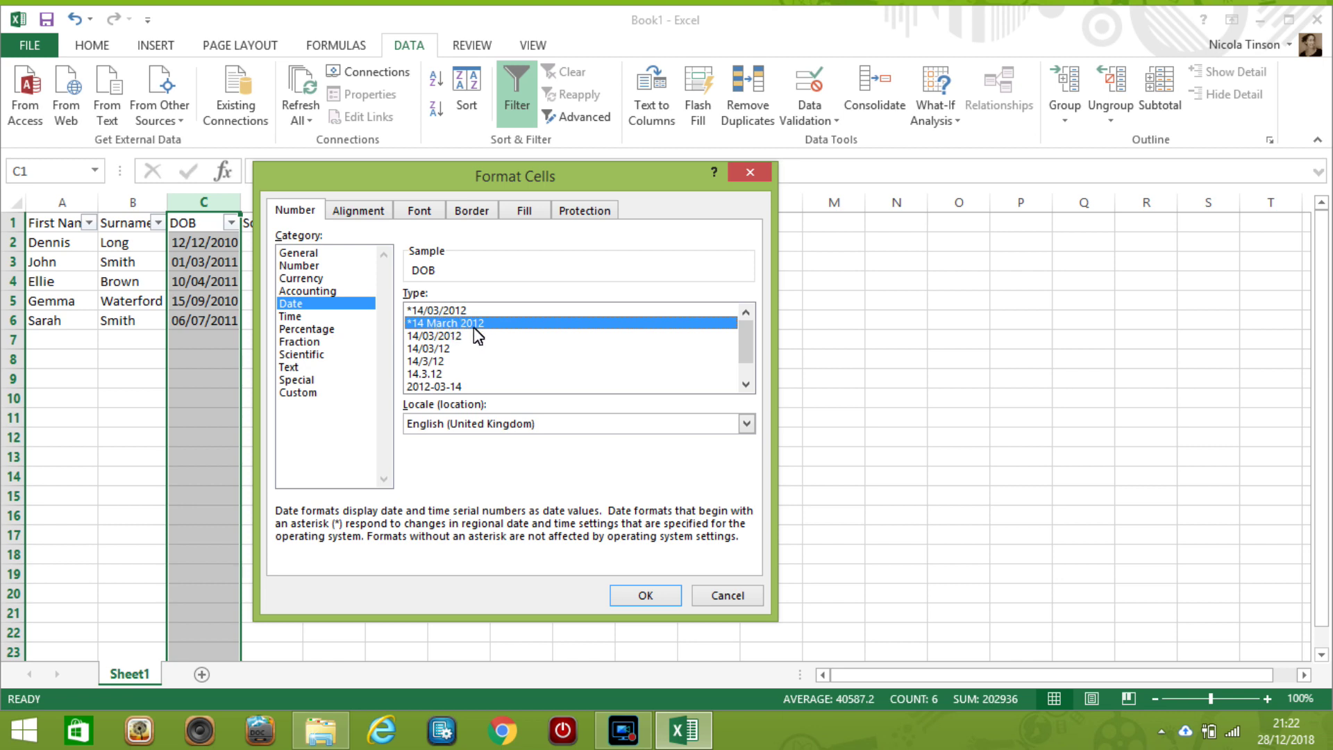
click(646, 597)
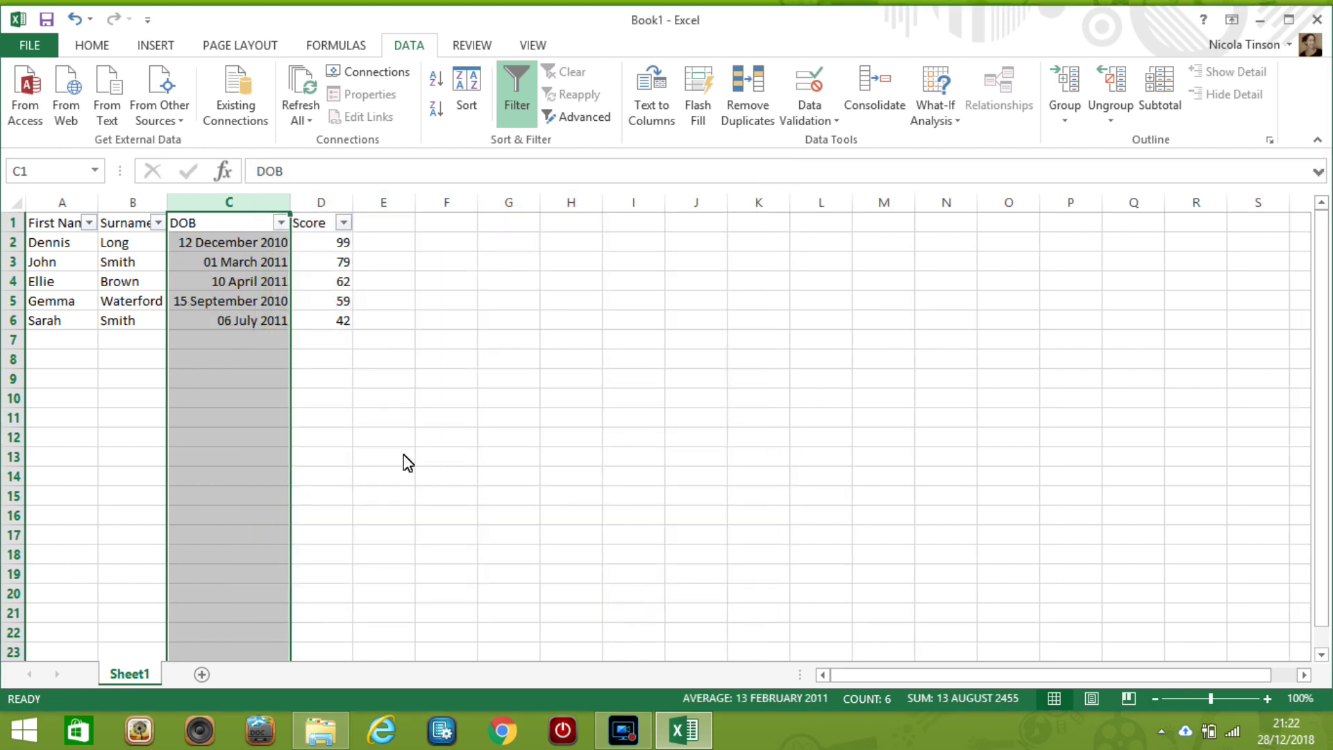
click(241, 246)
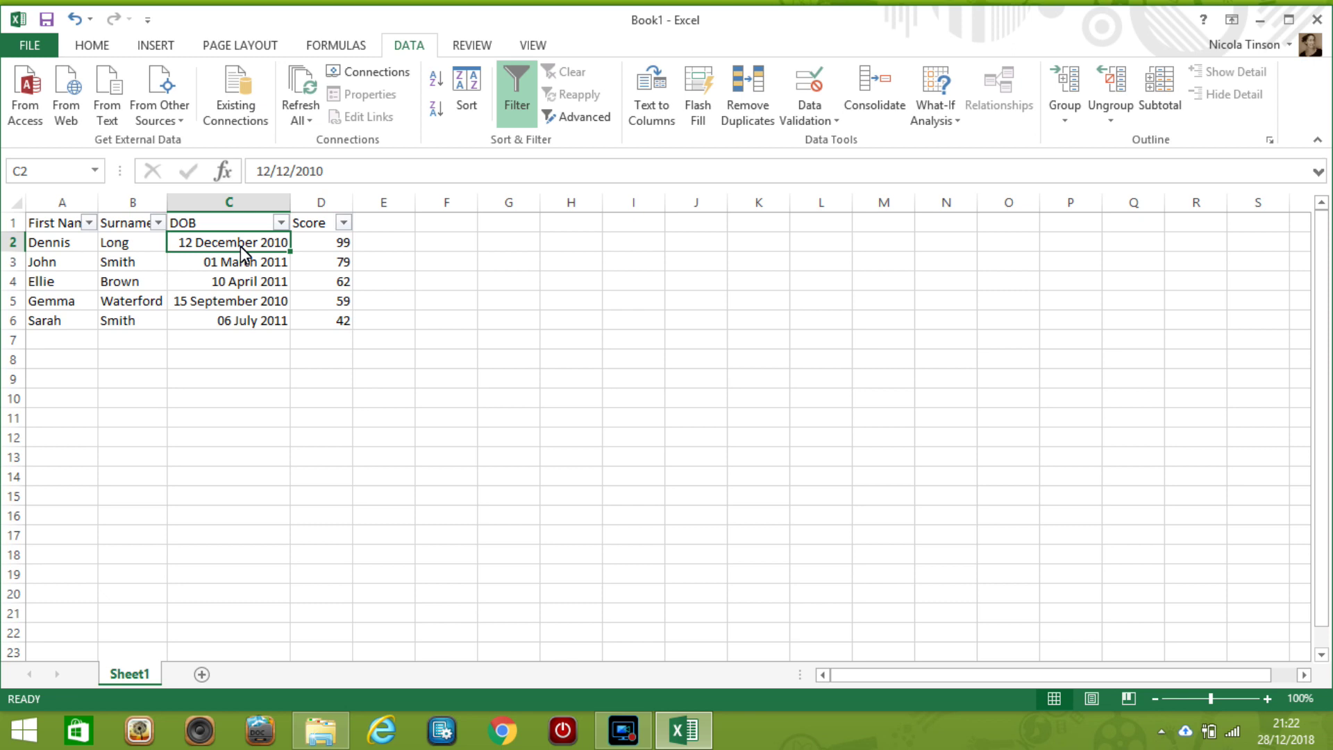
- Reformat the DOB column with the '14/03/2012' short date style
right_click(243, 204)
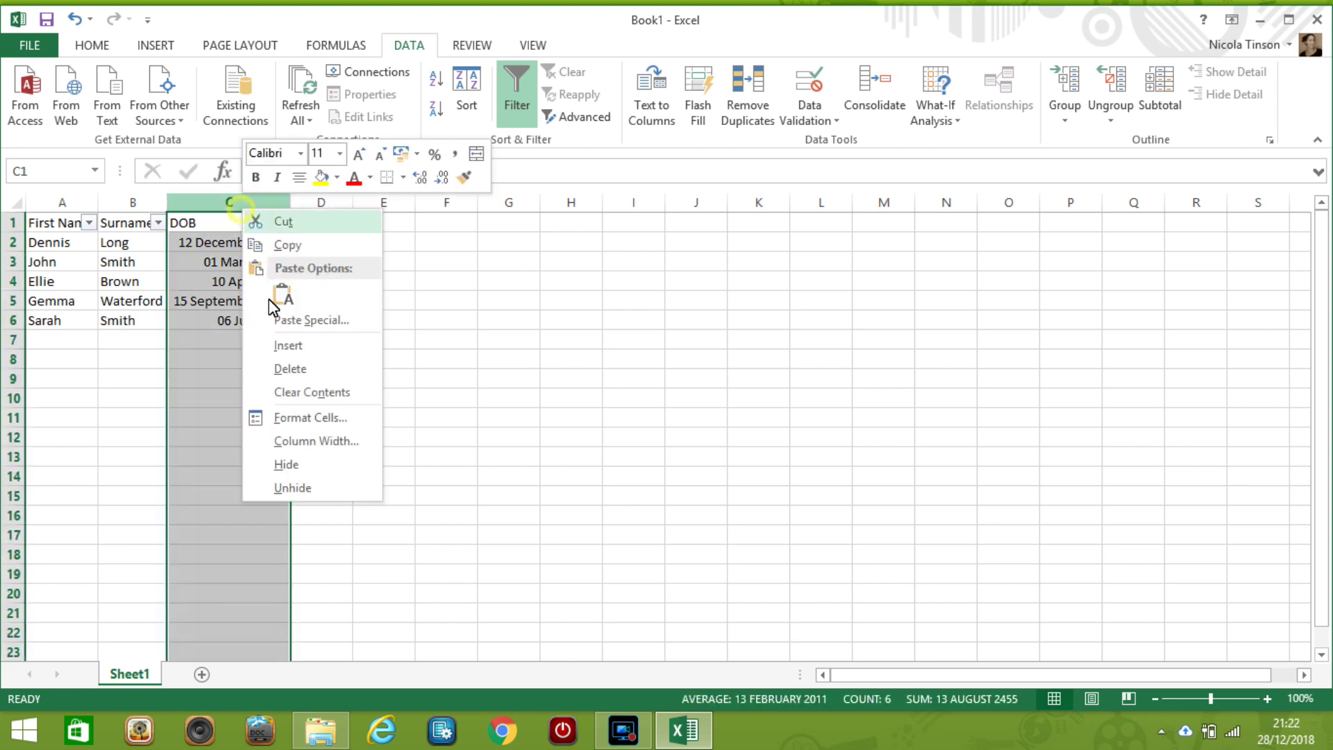
click(318, 418)
click(229, 325)
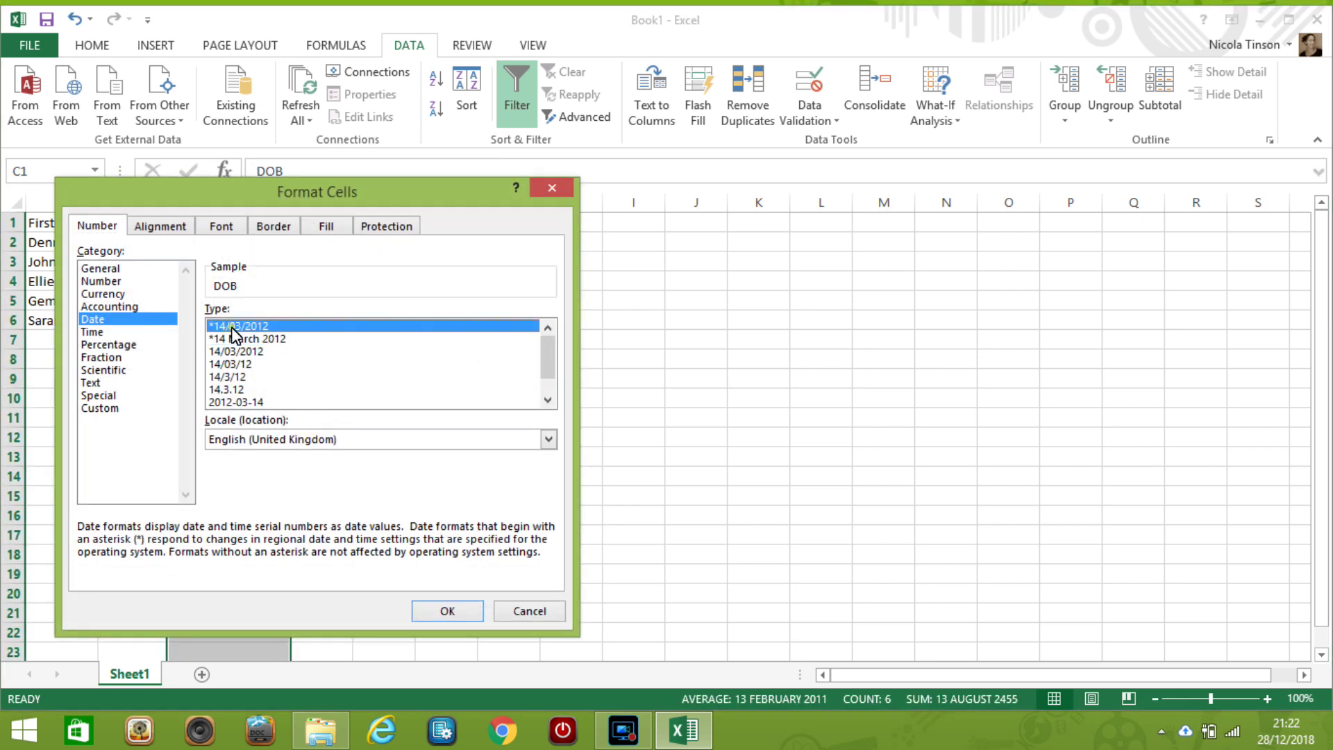
click(432, 613)
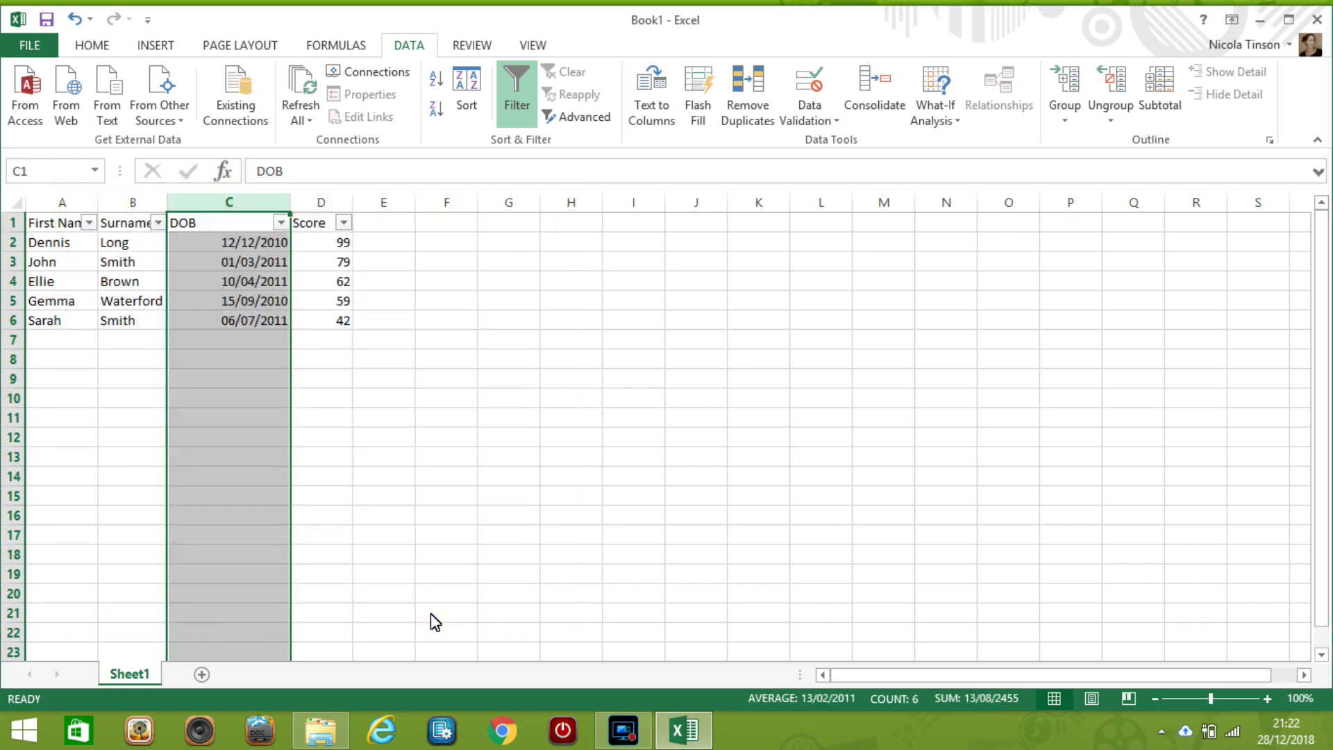
key(F10)
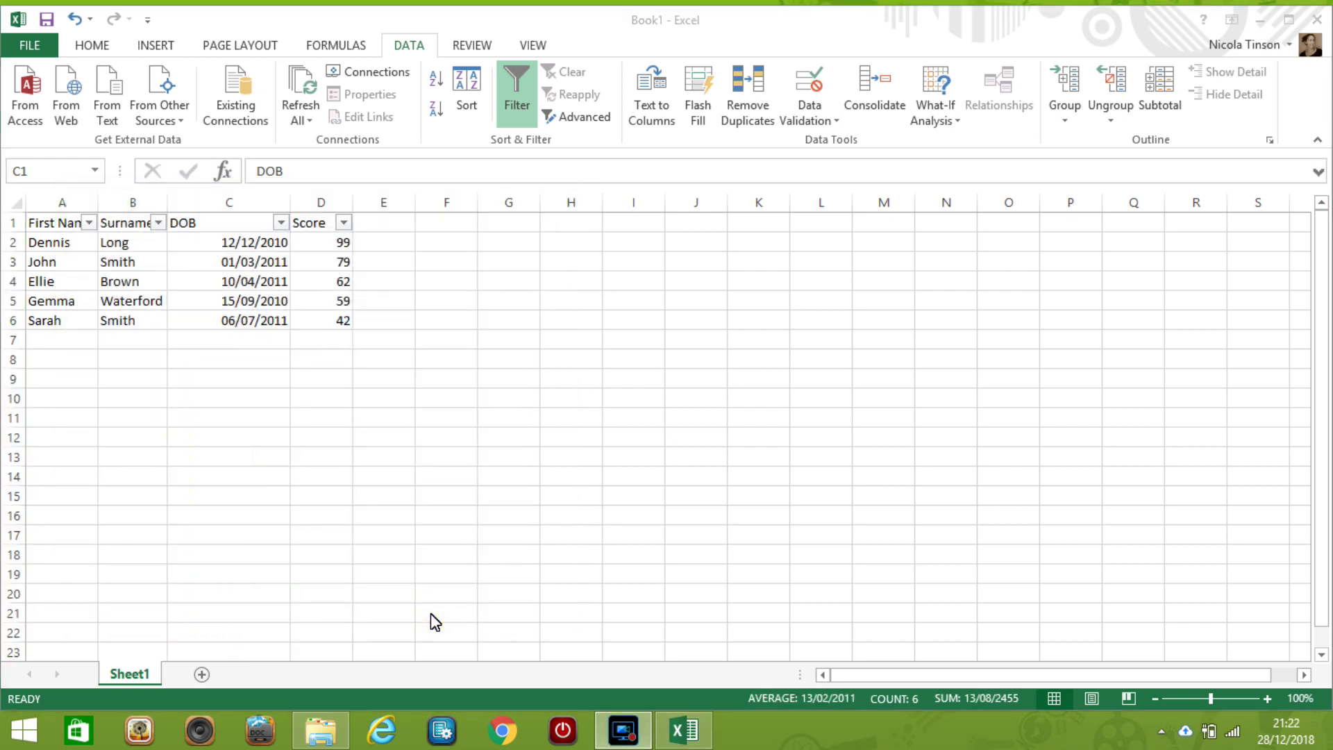